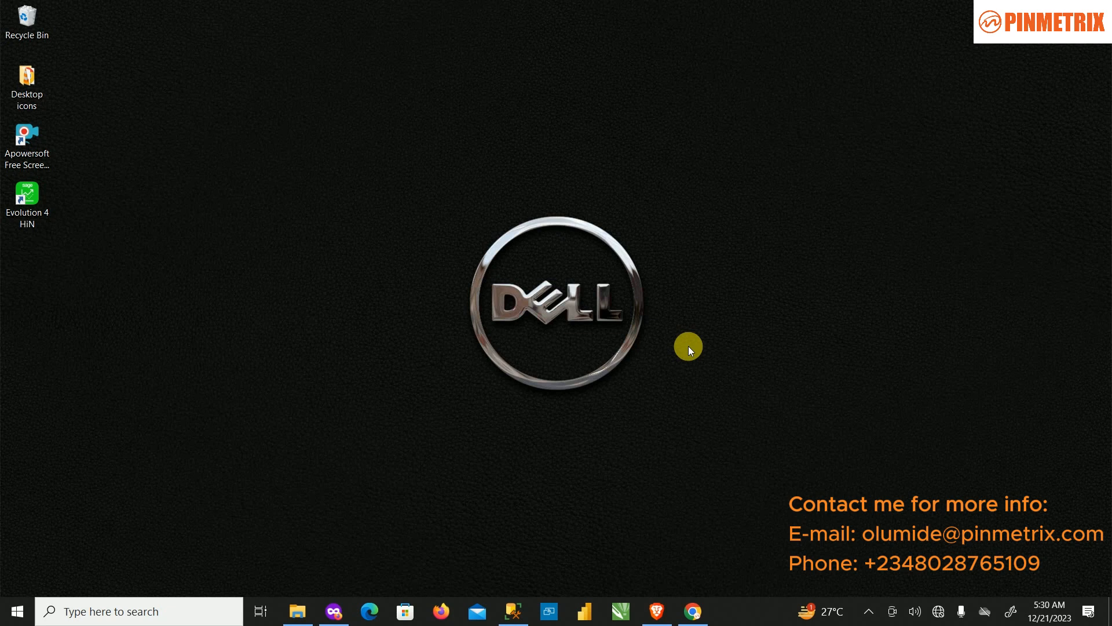
# Step: Launch the Evolution 4 HiN shortcut and return to the login dialog listing the company databases
pyautogui.click(36, 200)
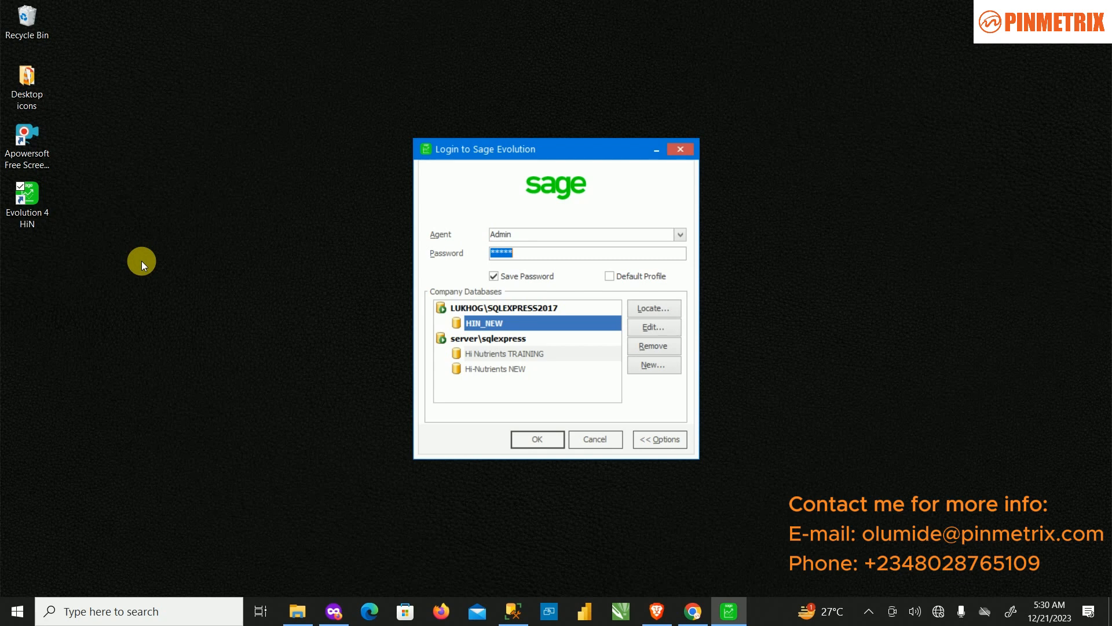
pyautogui.click(84, 611)
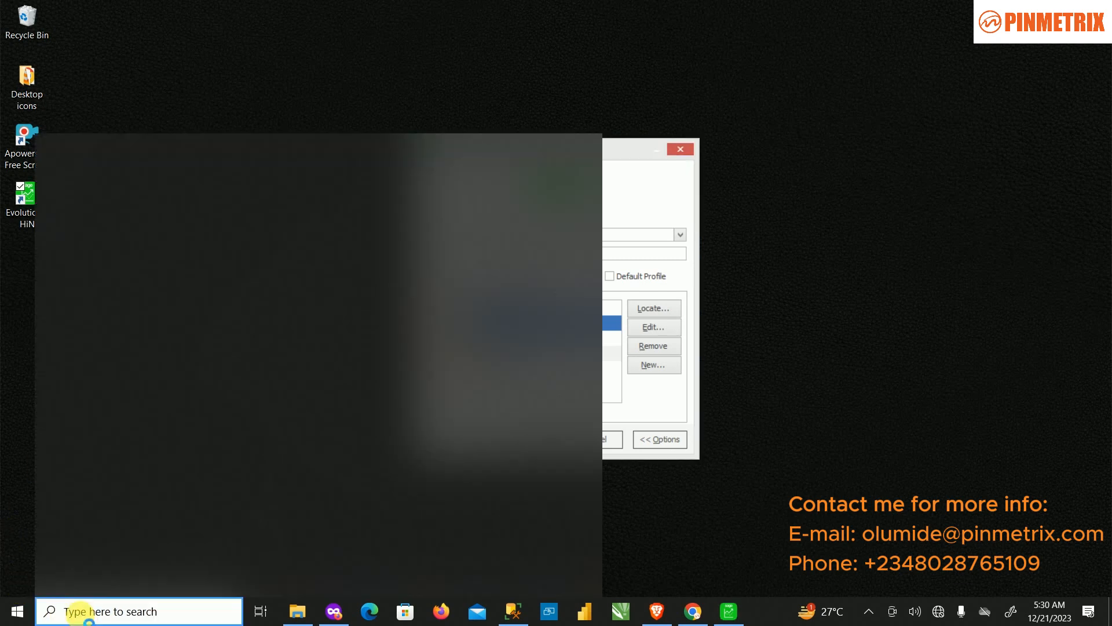
pyautogui.write('sage')
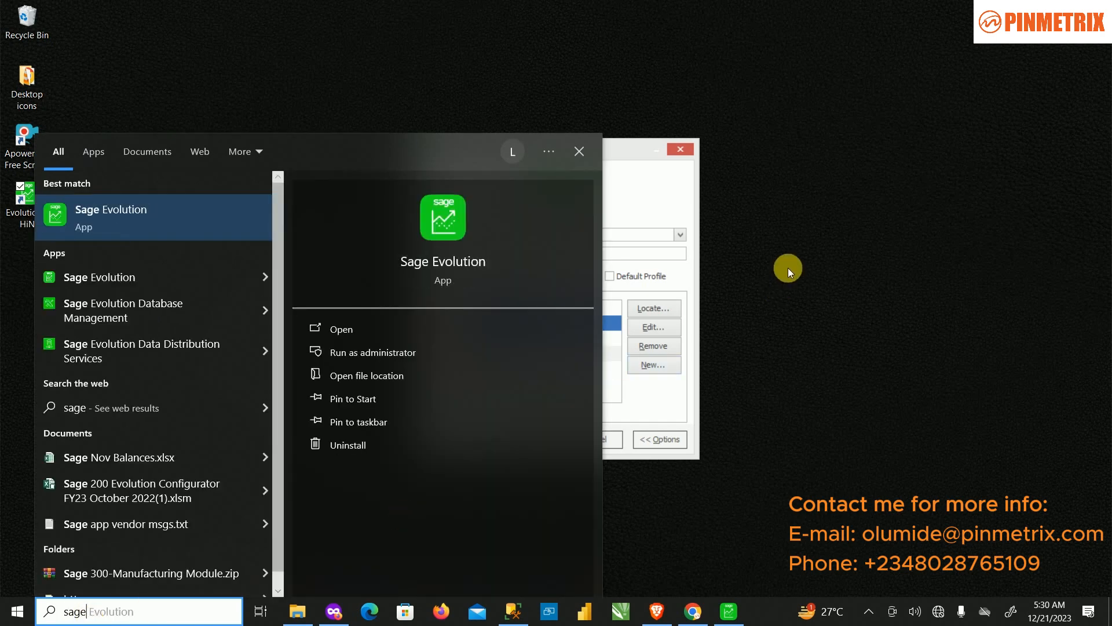
pyautogui.click(933, 186)
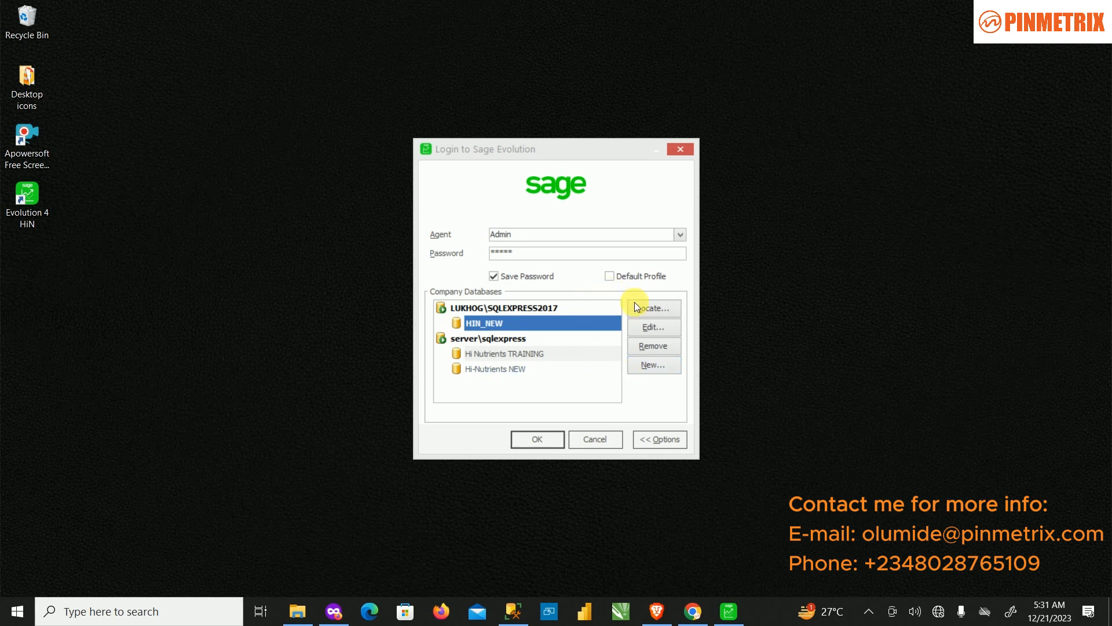
# Step: Begin a new company database with Other as the country/region
pyautogui.click(652, 364)
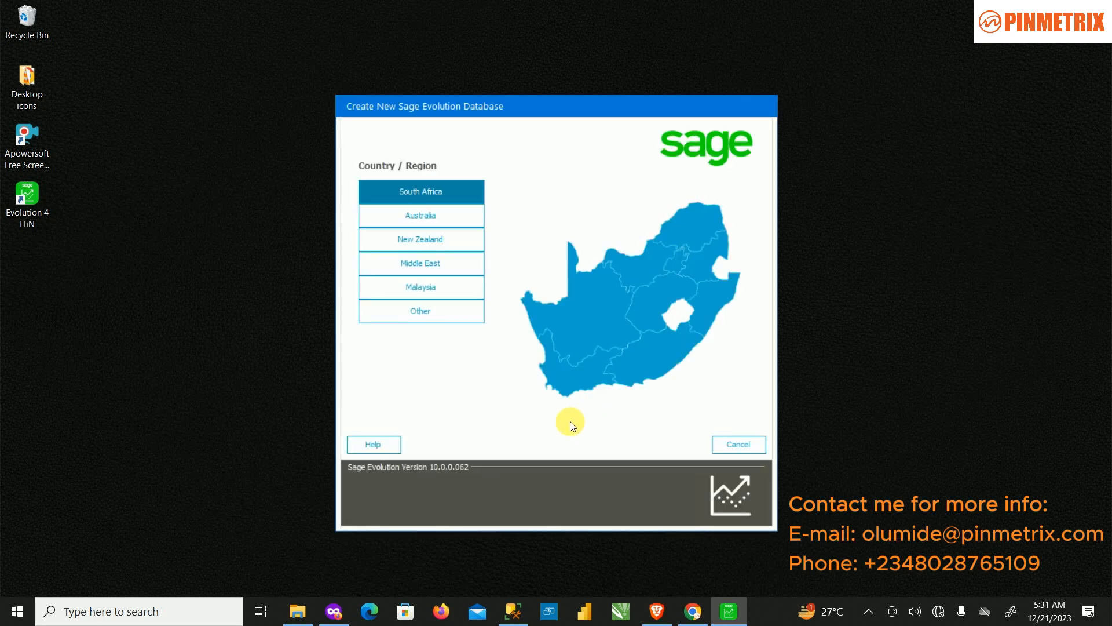
pyautogui.click(405, 312)
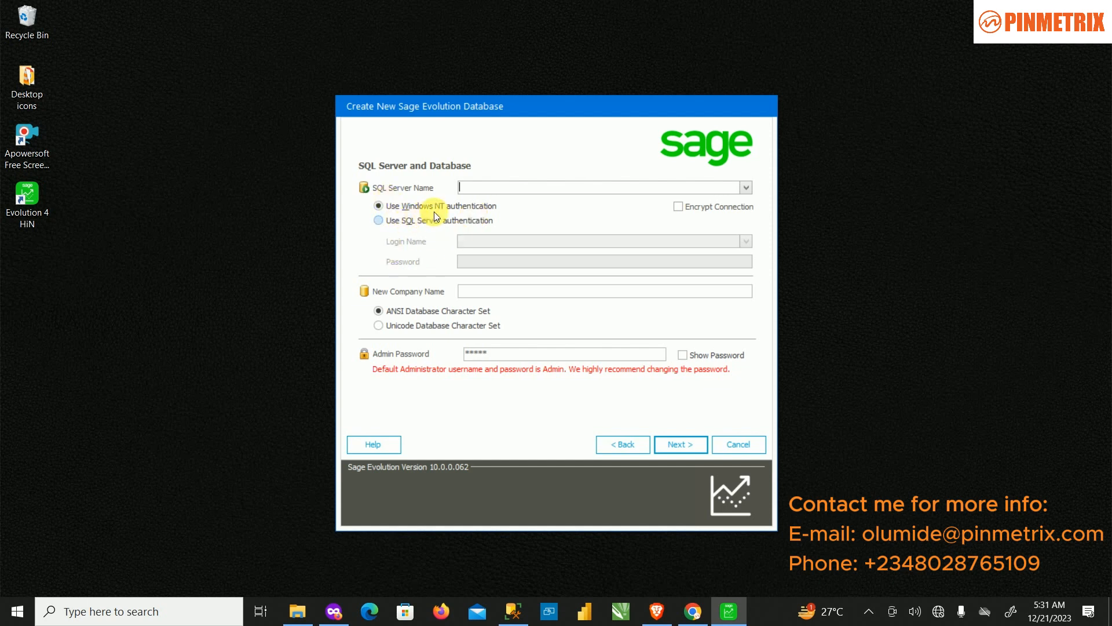
# Step: Choose LUKHOG\SQLEXPRESS2017 as the SQL server with SQL Server authentication
pyautogui.click(746, 188)
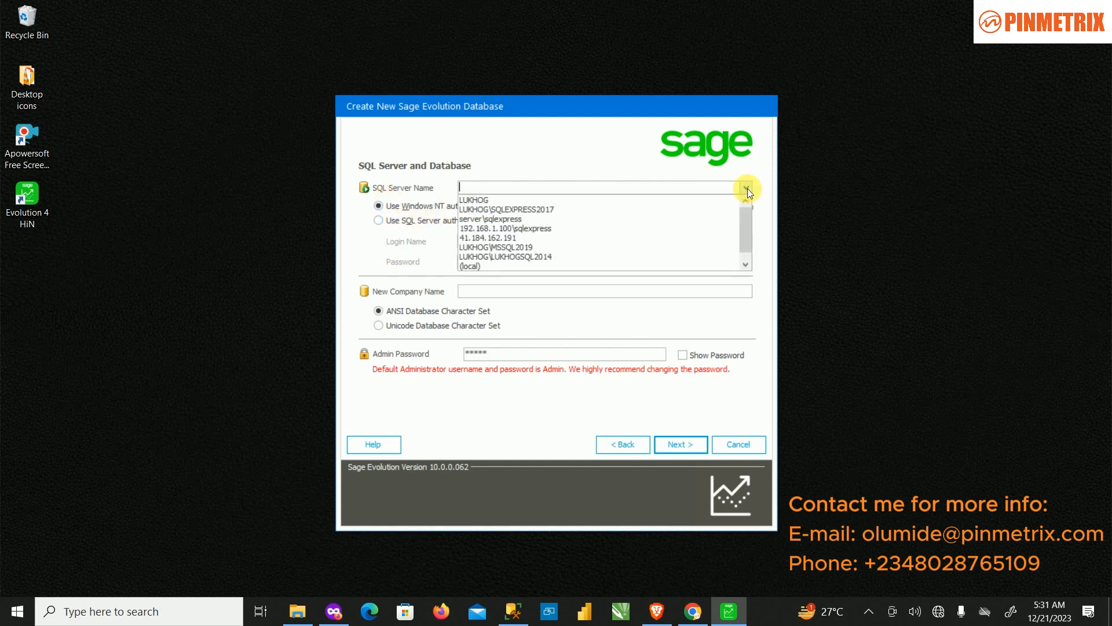
pyautogui.click(590, 206)
pyautogui.click(397, 227)
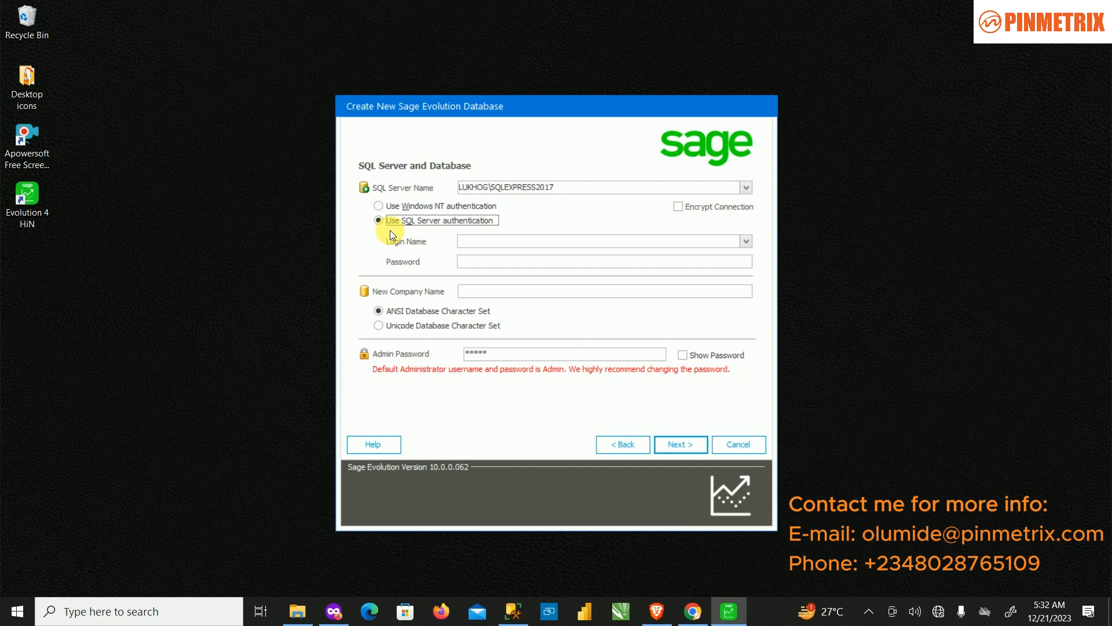
# Step: Set the SQL login name to sa
pyautogui.click(481, 241)
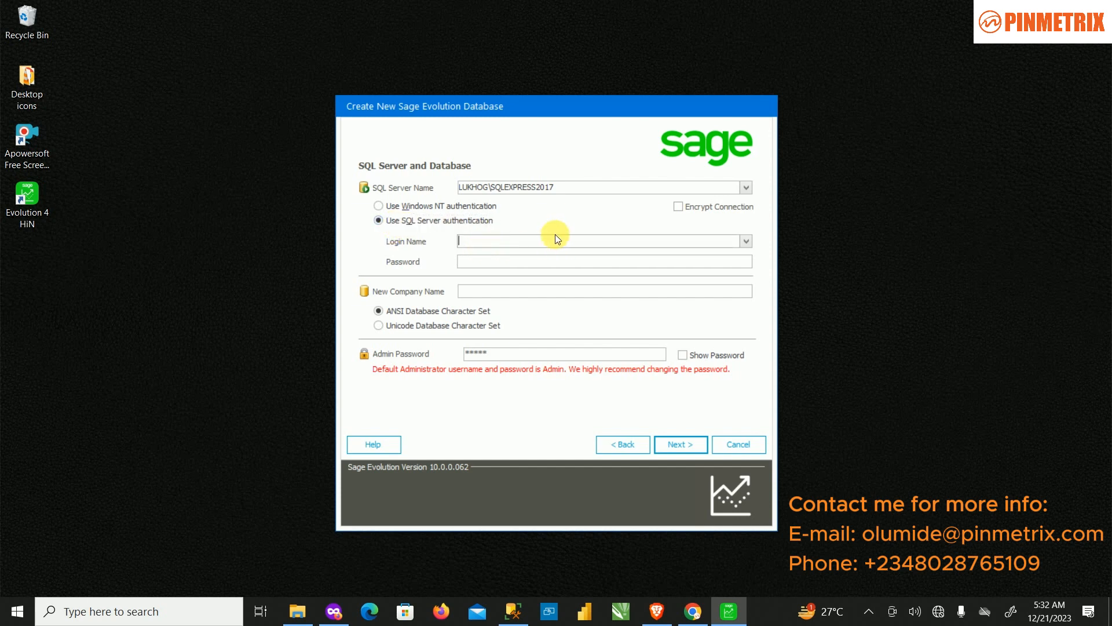
pyautogui.write('sa')
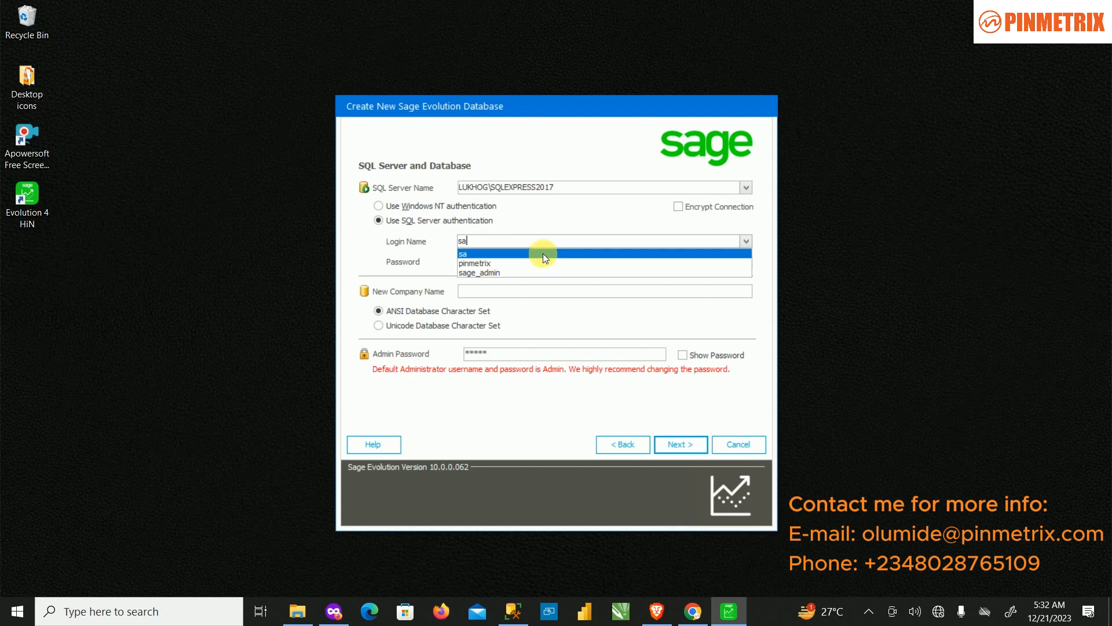
pyautogui.click(543, 253)
pyautogui.click(530, 264)
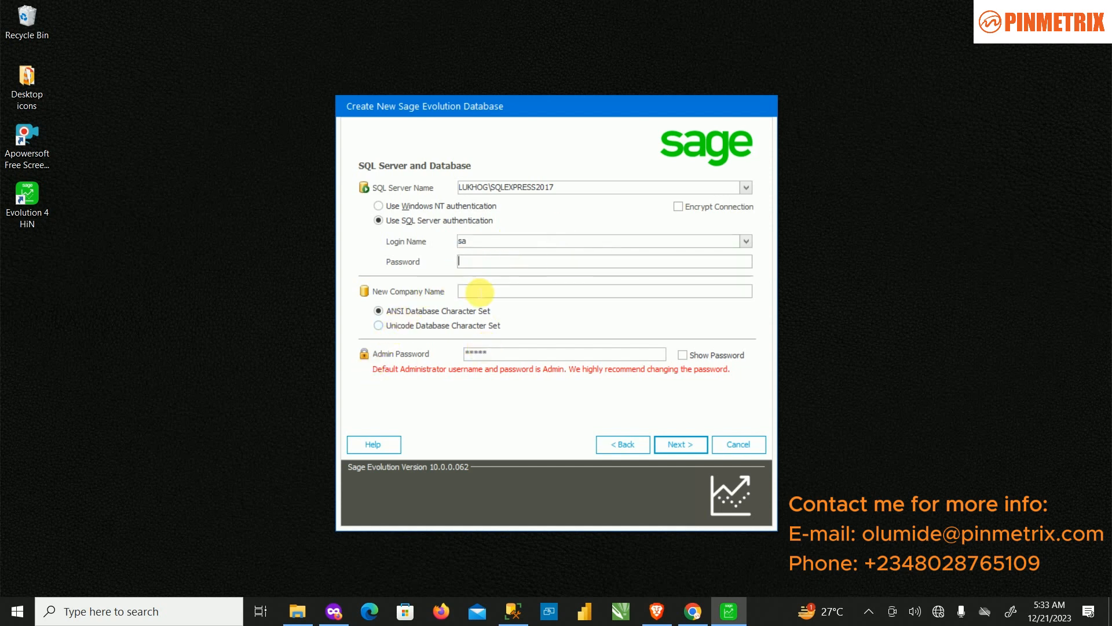
# Step: Enter TRAINING as the new company name in capitals
pyautogui.click(479, 292)
pyautogui.press('capslock')
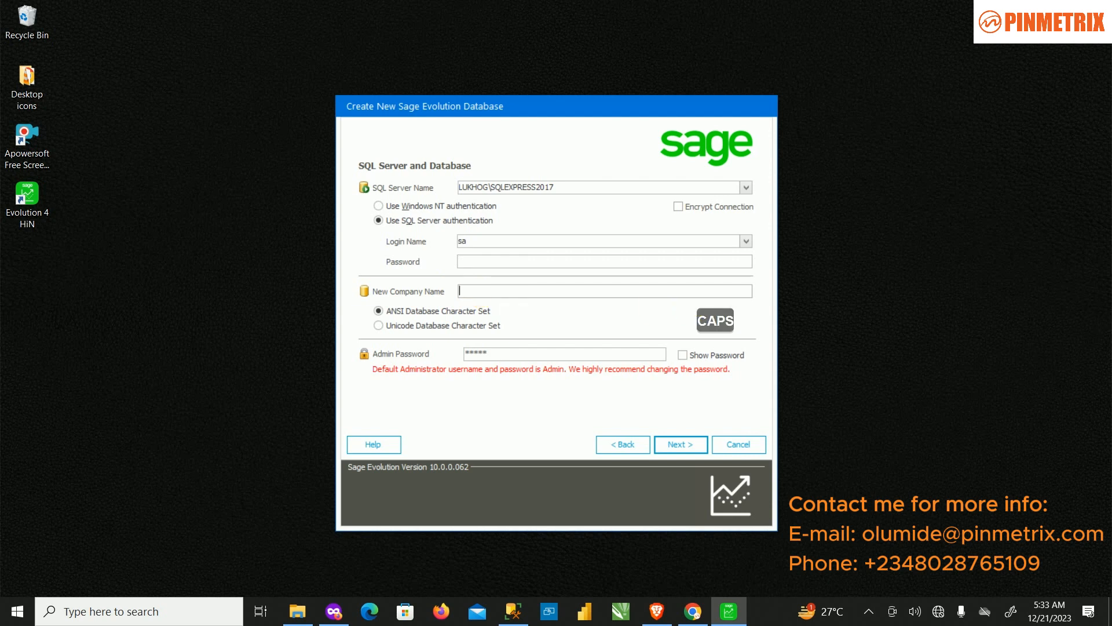
pyautogui.write('TRAINING')
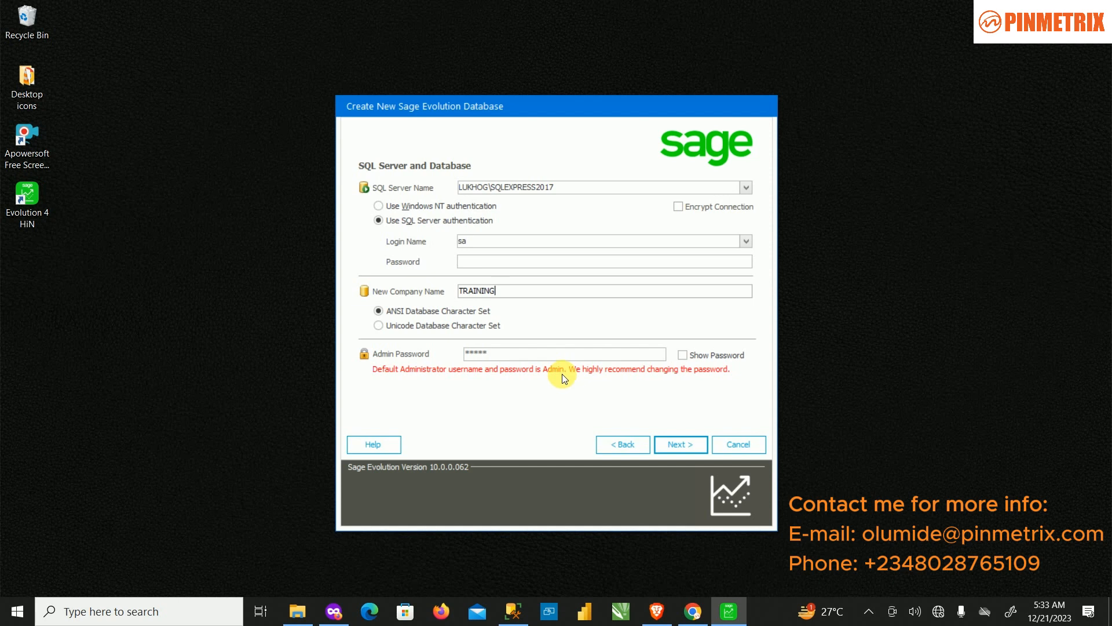
# Step: Reveal and hide the default admin password to check it, leaving it unchanged
pyautogui.click(683, 356)
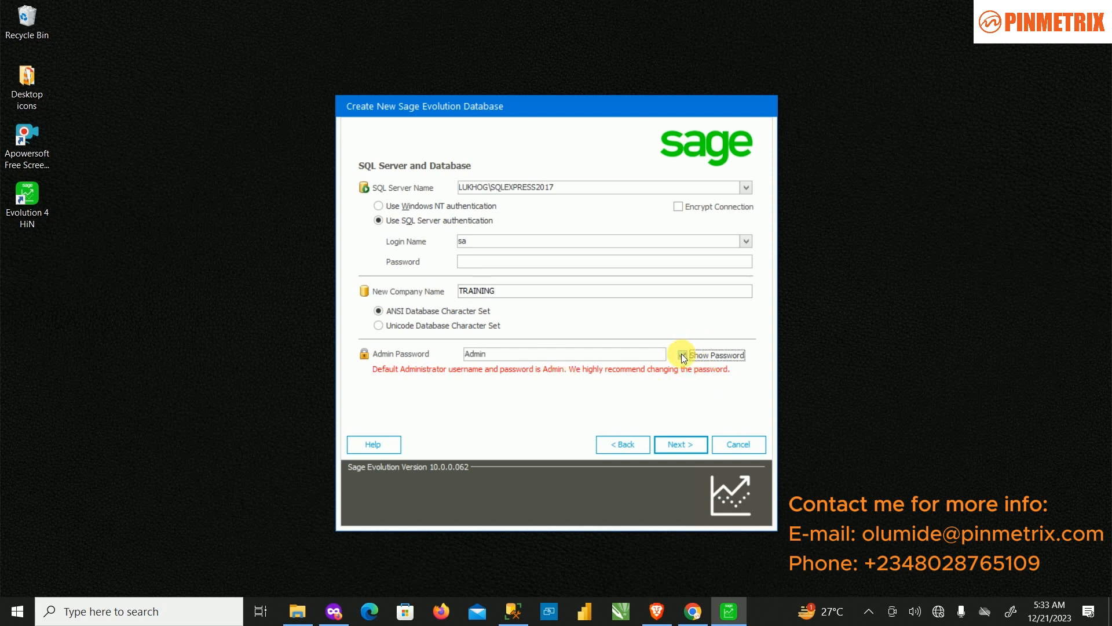
pyautogui.click(682, 356)
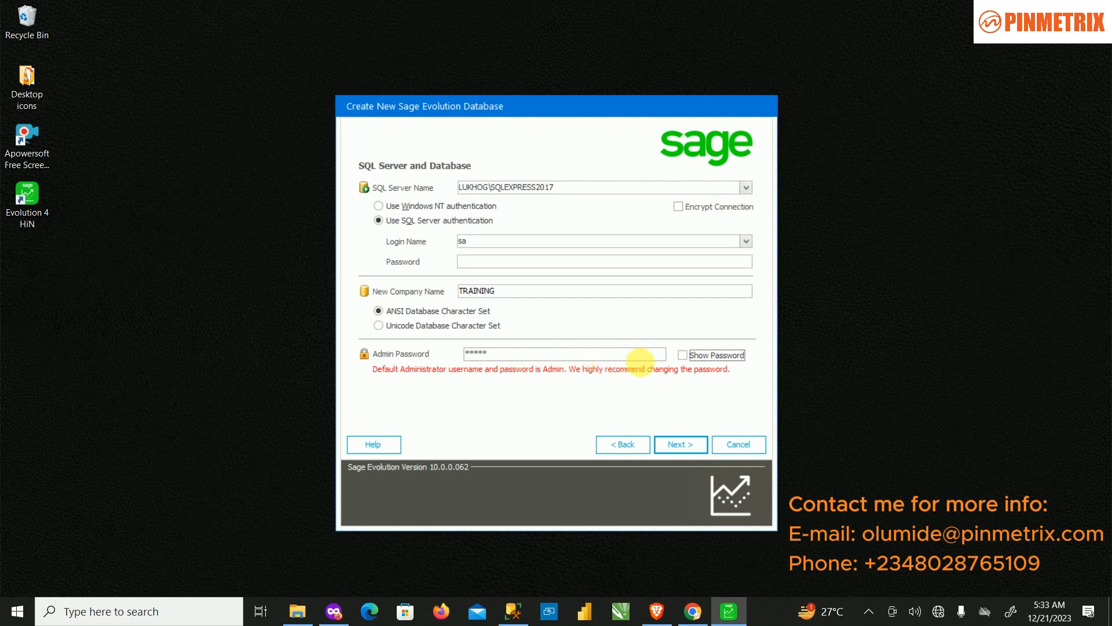
pyautogui.click(683, 354)
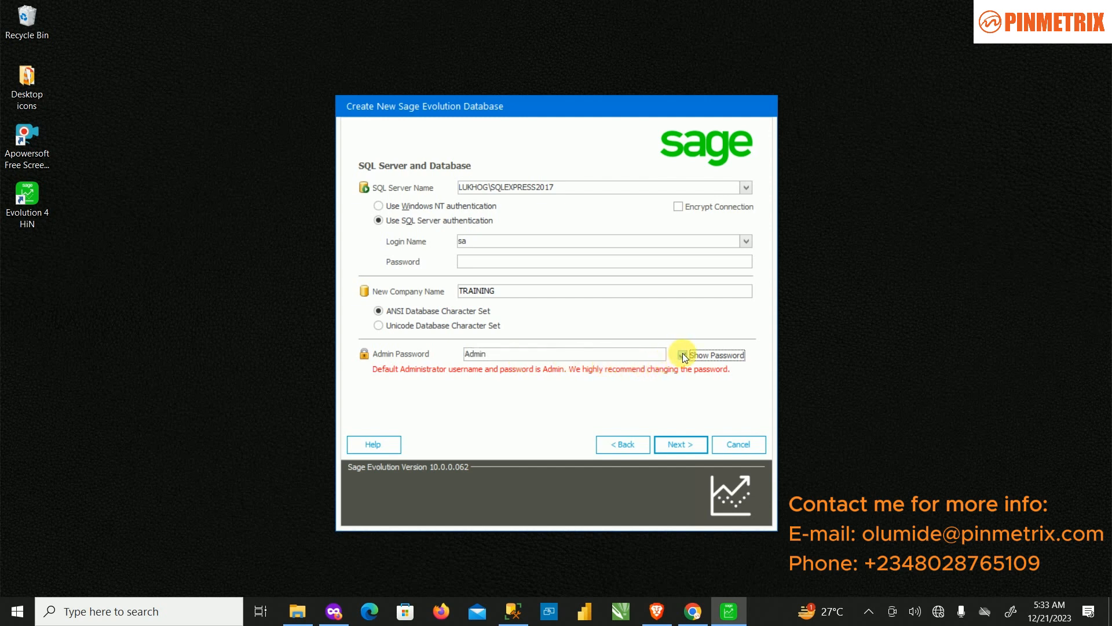
pyautogui.click(683, 354)
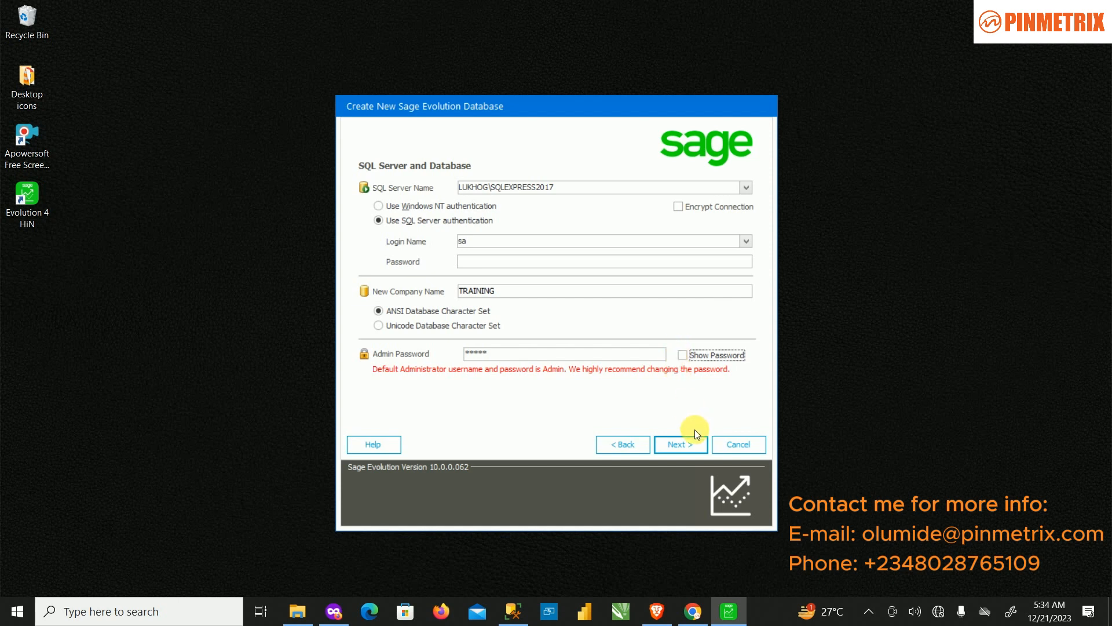
pyautogui.click(688, 443)
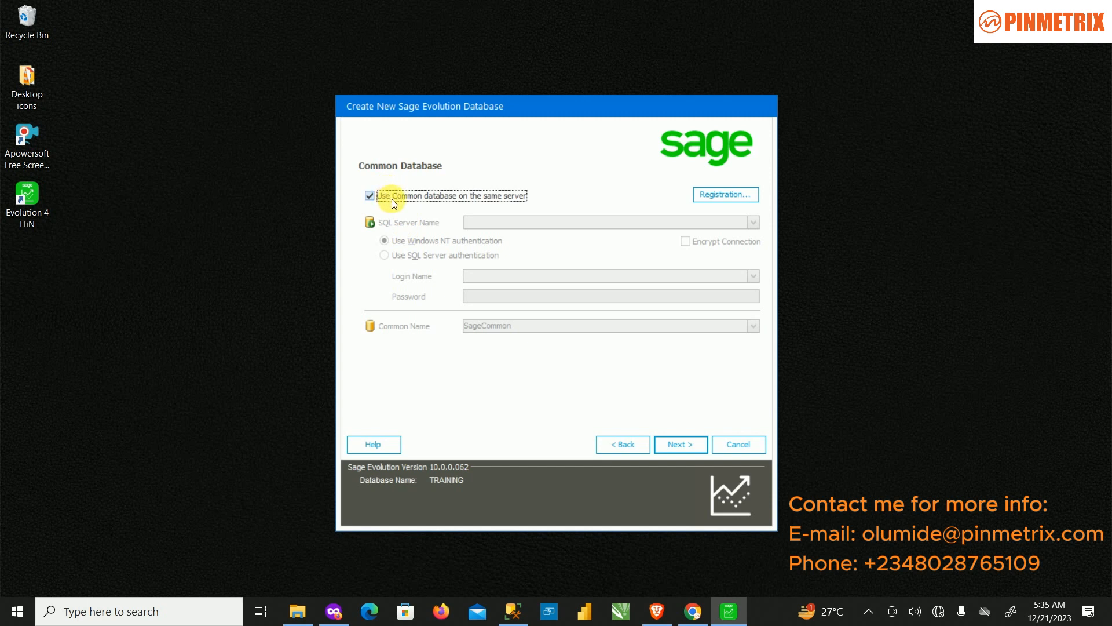
pyautogui.click(376, 196)
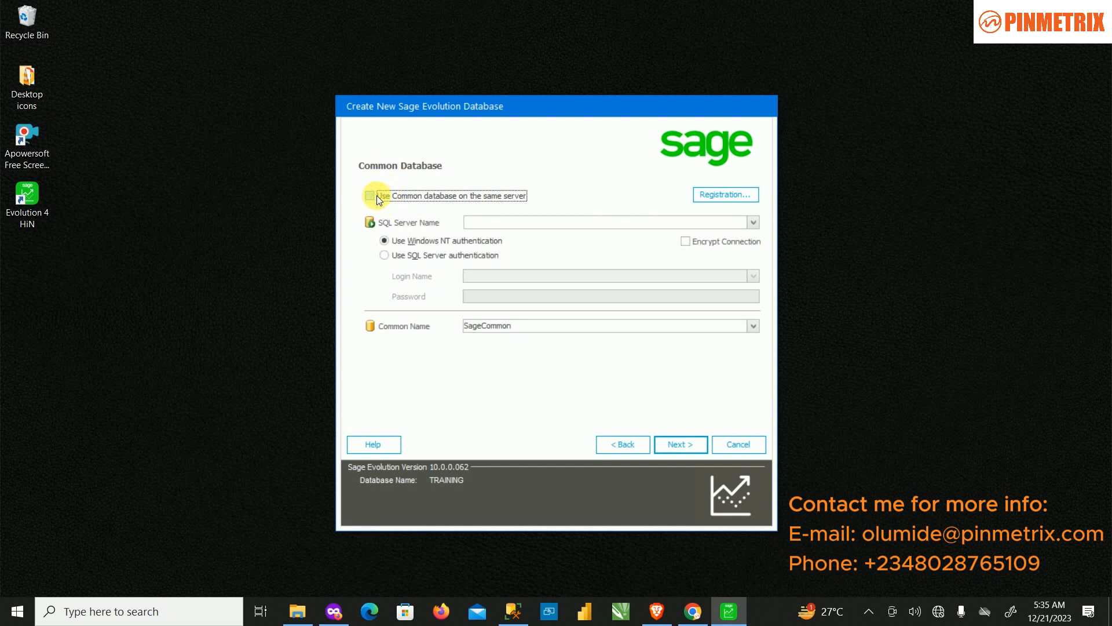
pyautogui.click(752, 222)
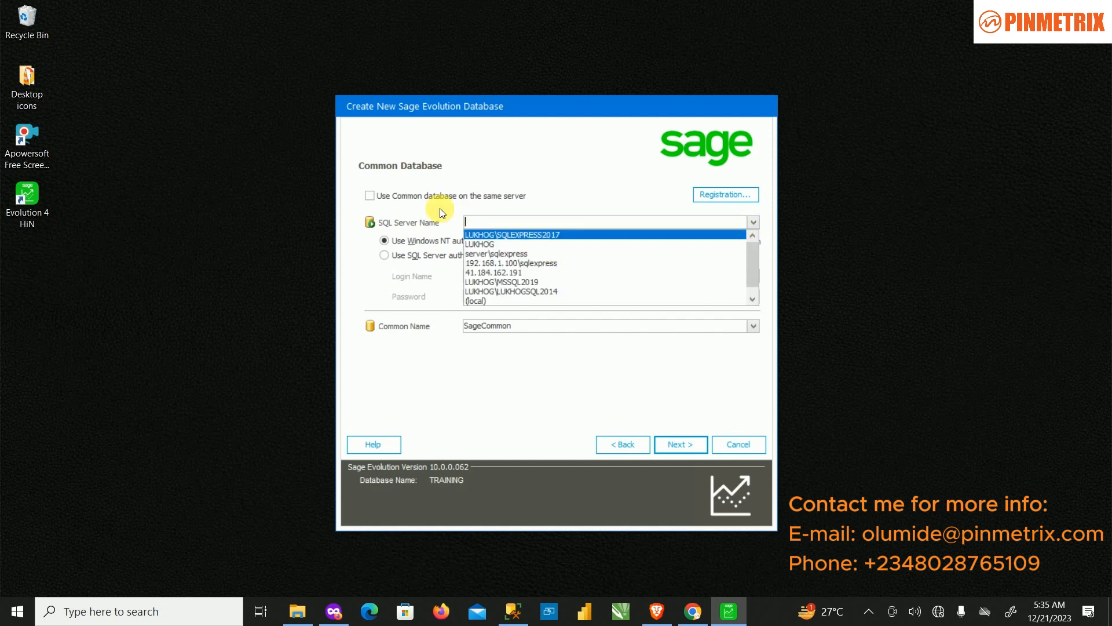
pyautogui.click(398, 199)
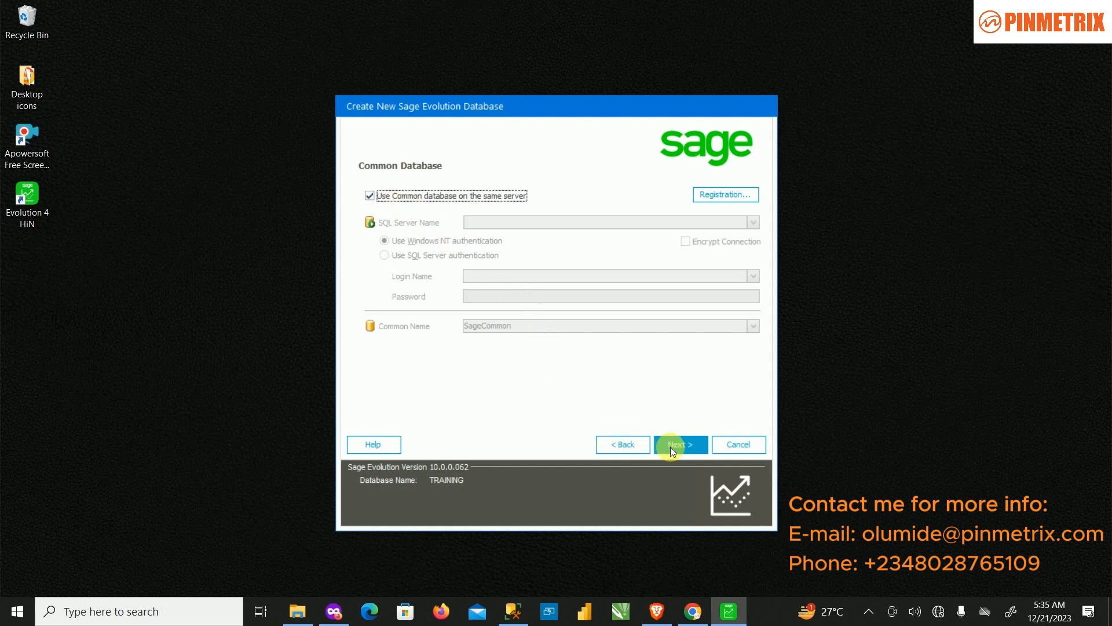
pyautogui.click(405, 197)
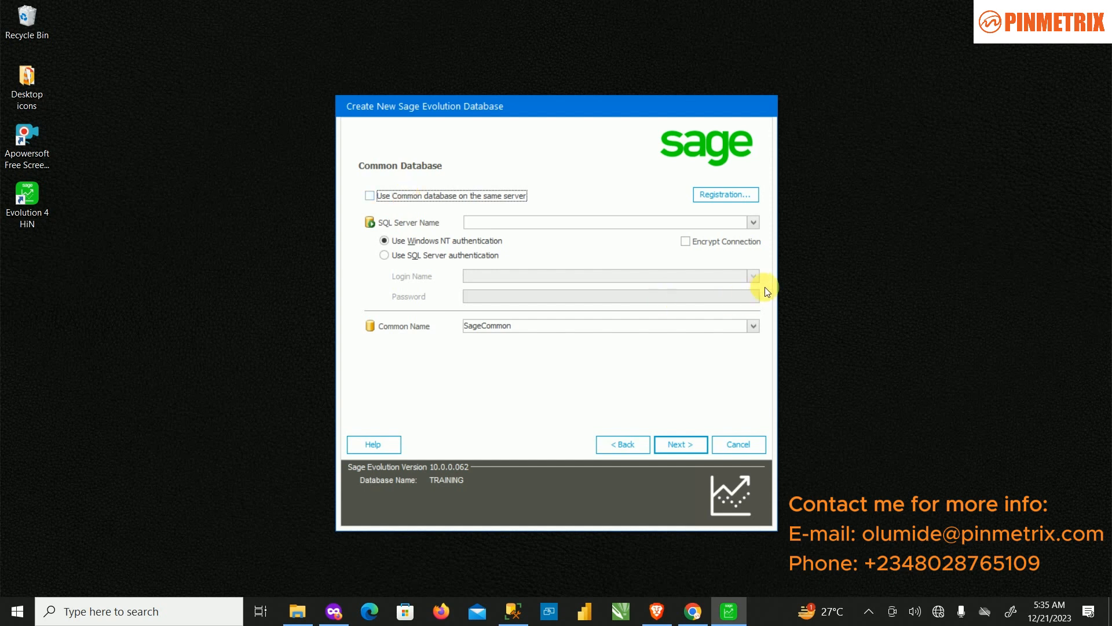
pyautogui.click(754, 222)
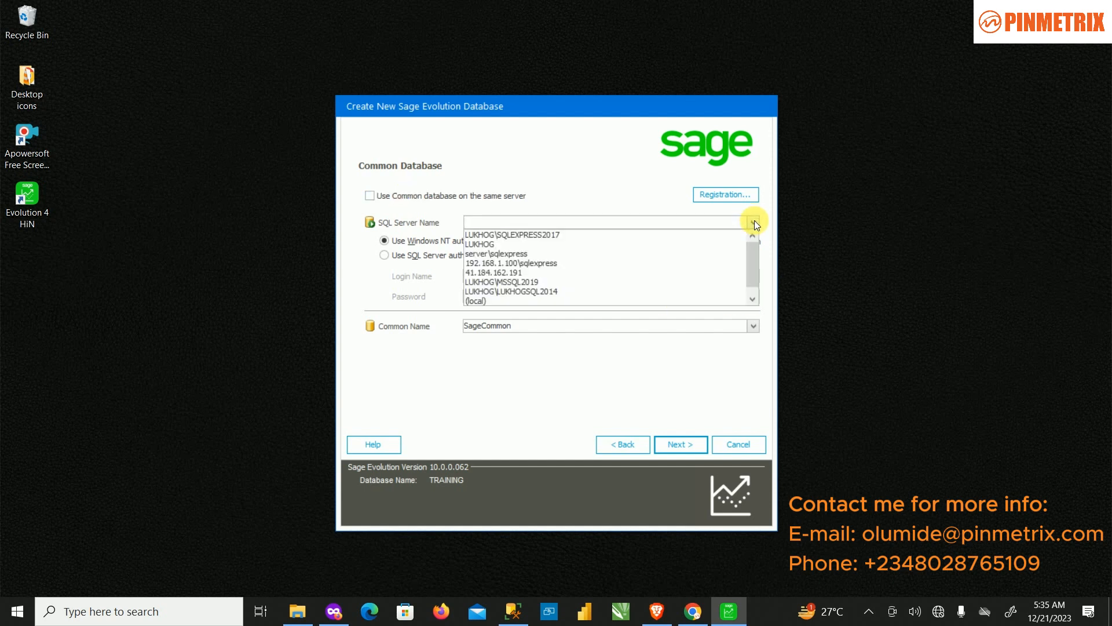
pyautogui.click(696, 235)
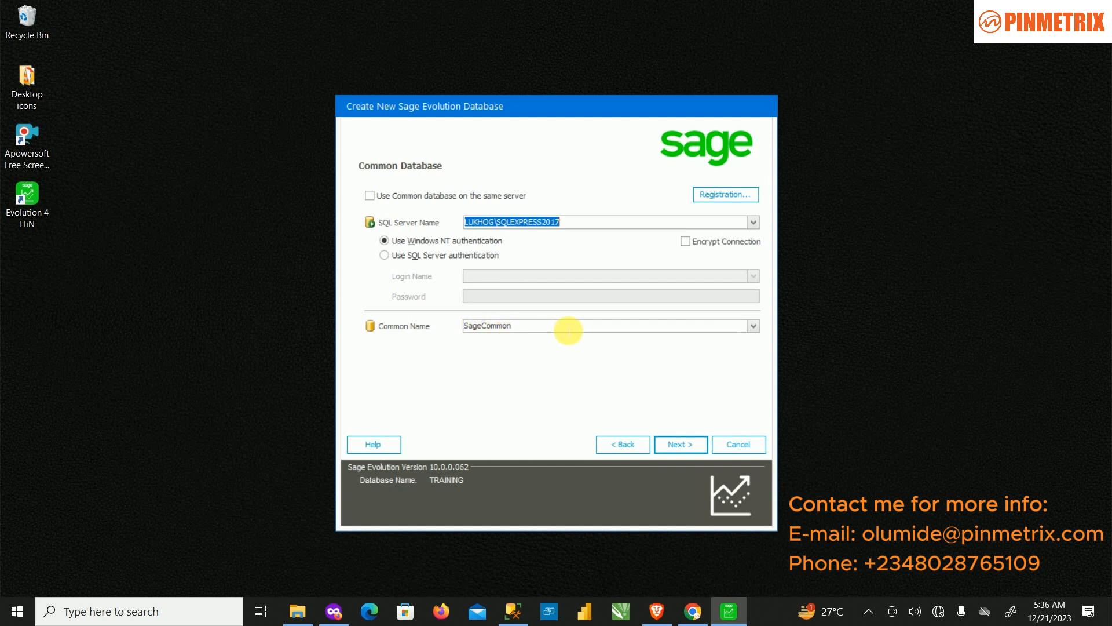
pyautogui.click(555, 333)
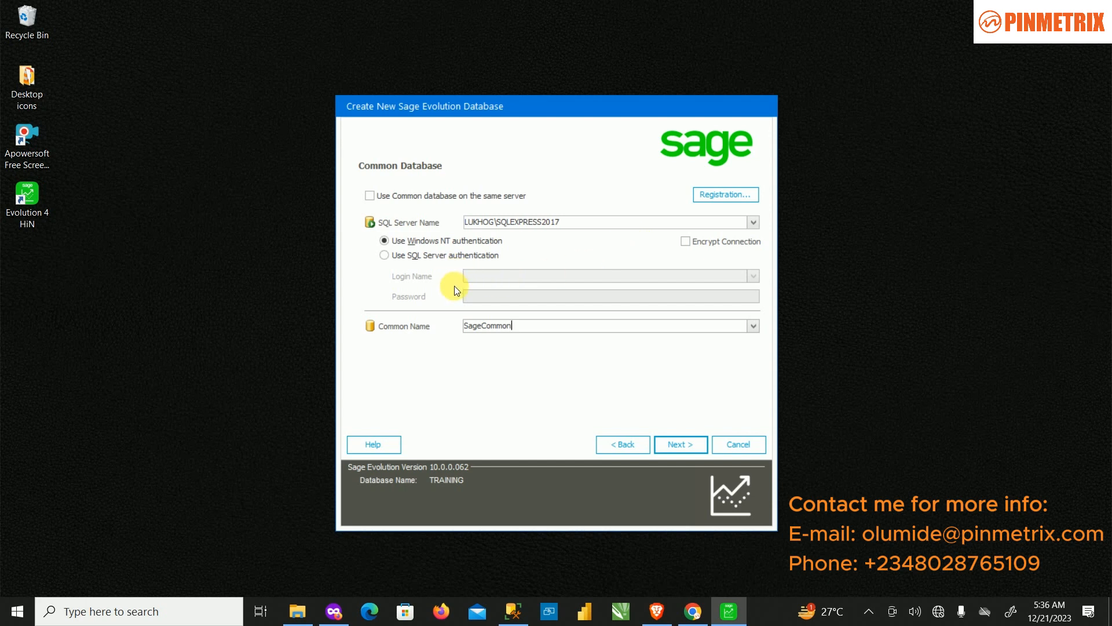
pyautogui.click(432, 197)
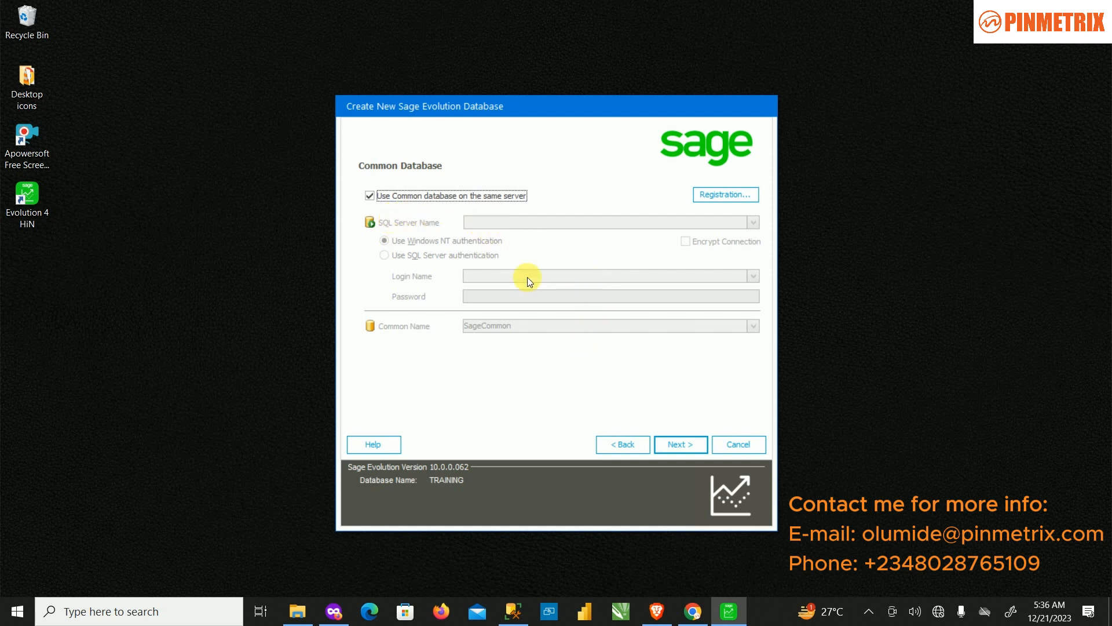
# Step: Point the common database to SageCommon on LUKHOG\SQLEXPRESS2017 with SQL login sa, then continue
pyautogui.click(398, 196)
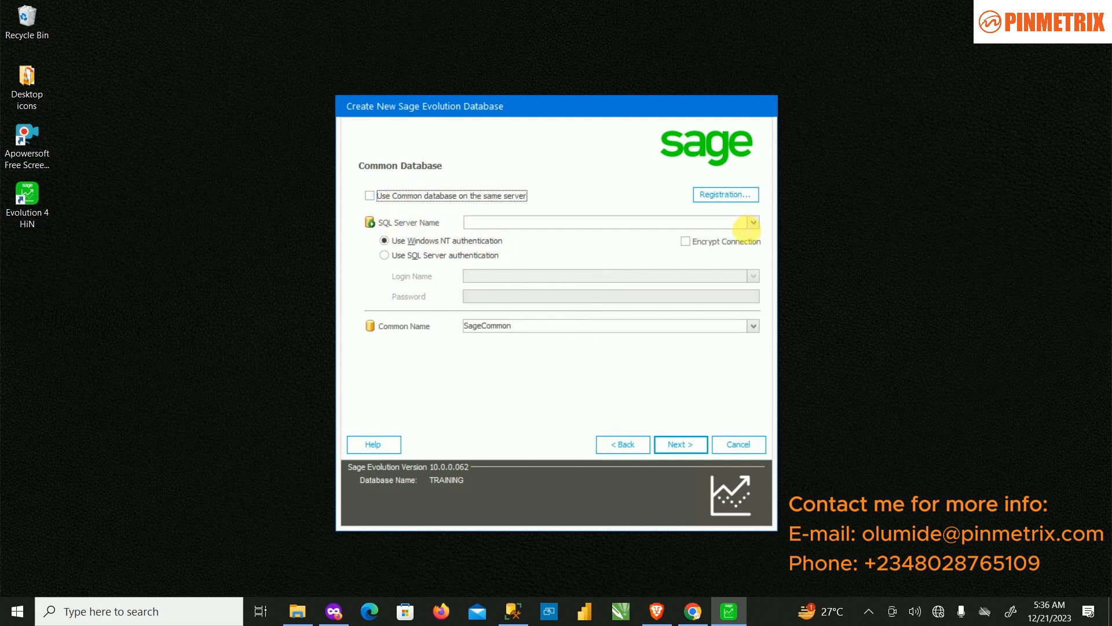
pyautogui.click(753, 222)
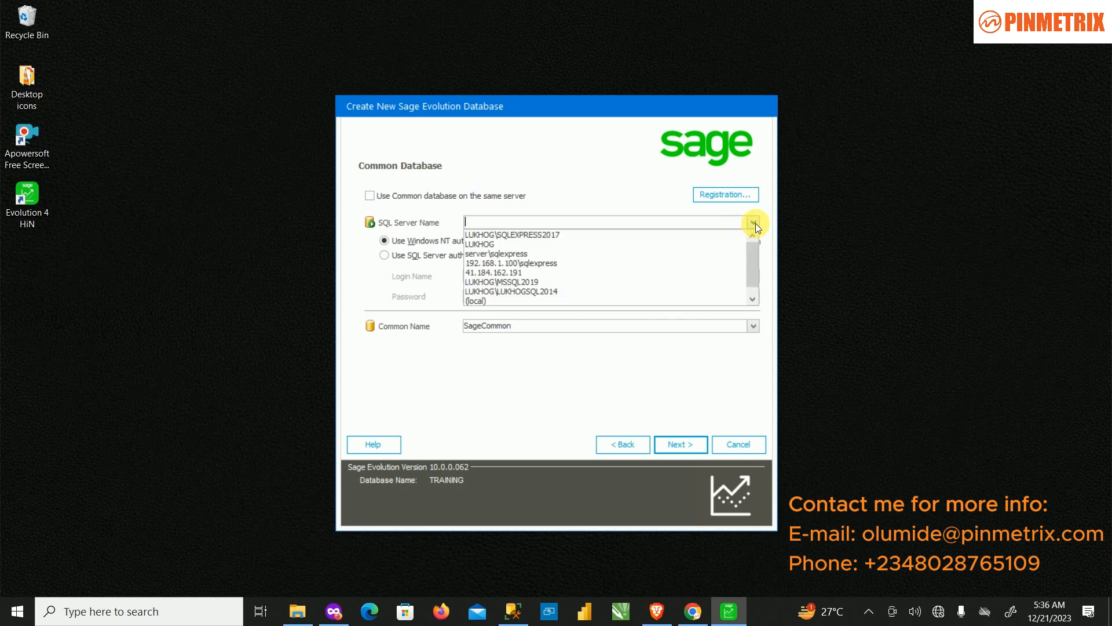
pyautogui.click(606, 238)
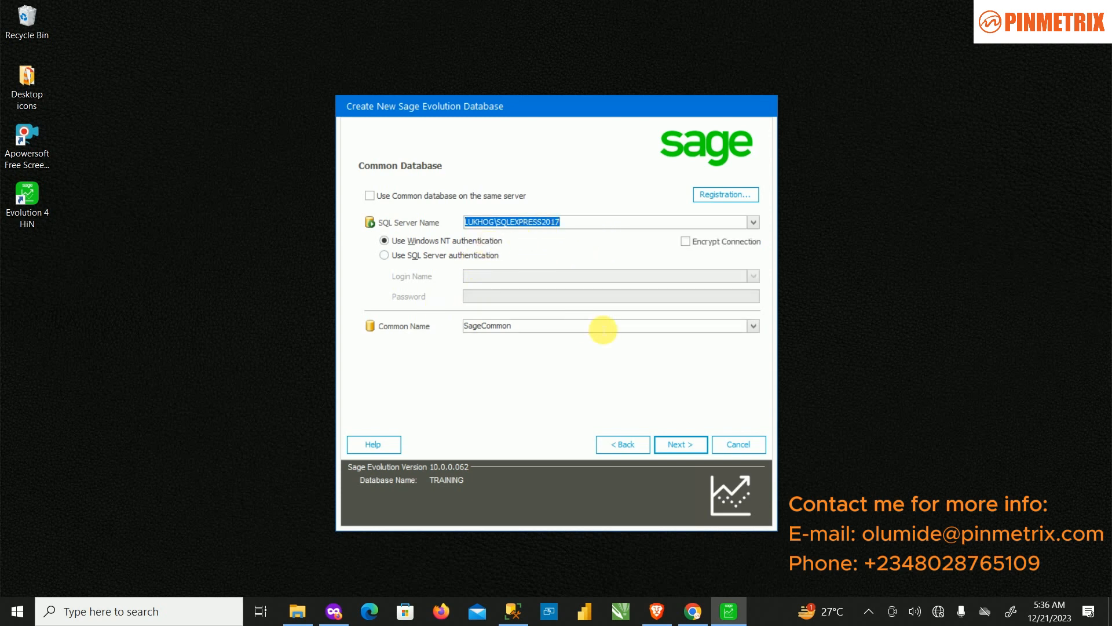
pyautogui.click(427, 258)
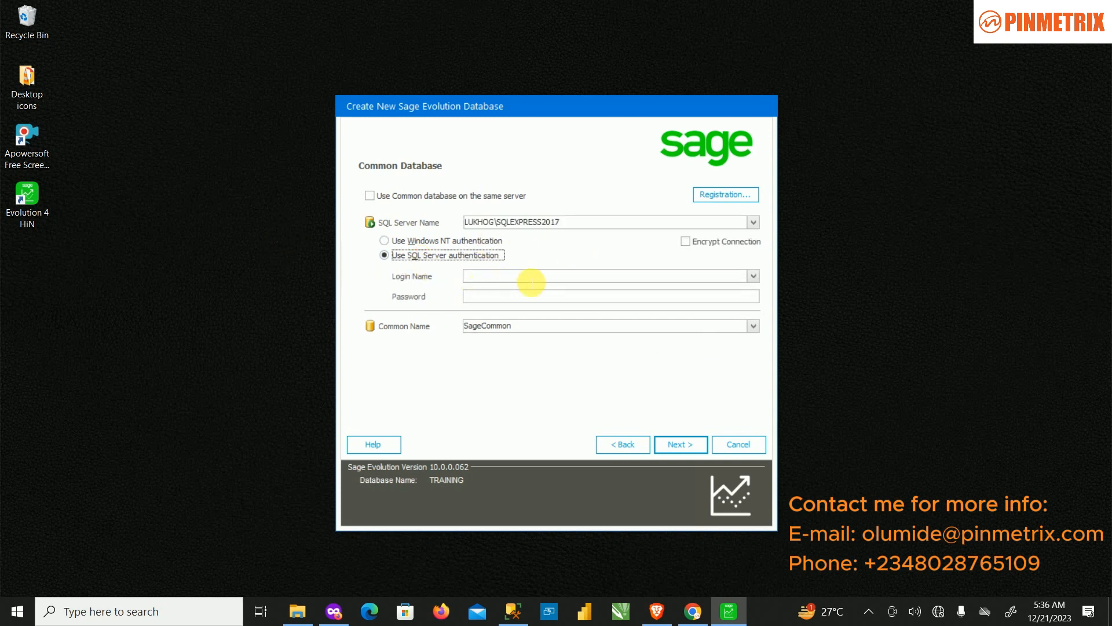
pyautogui.click(753, 276)
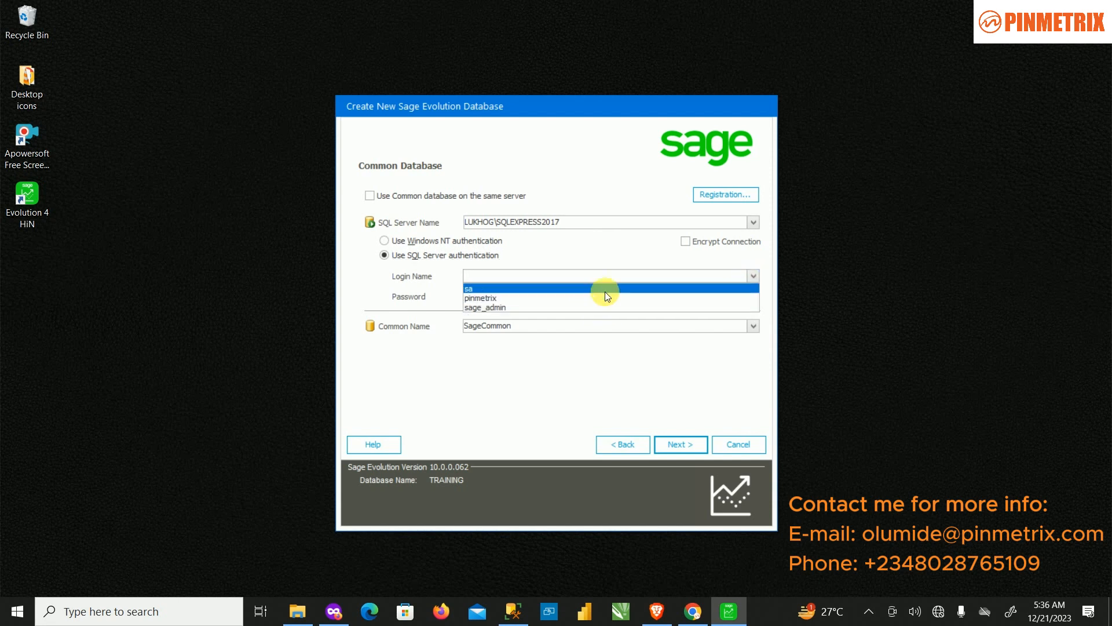
pyautogui.click(606, 288)
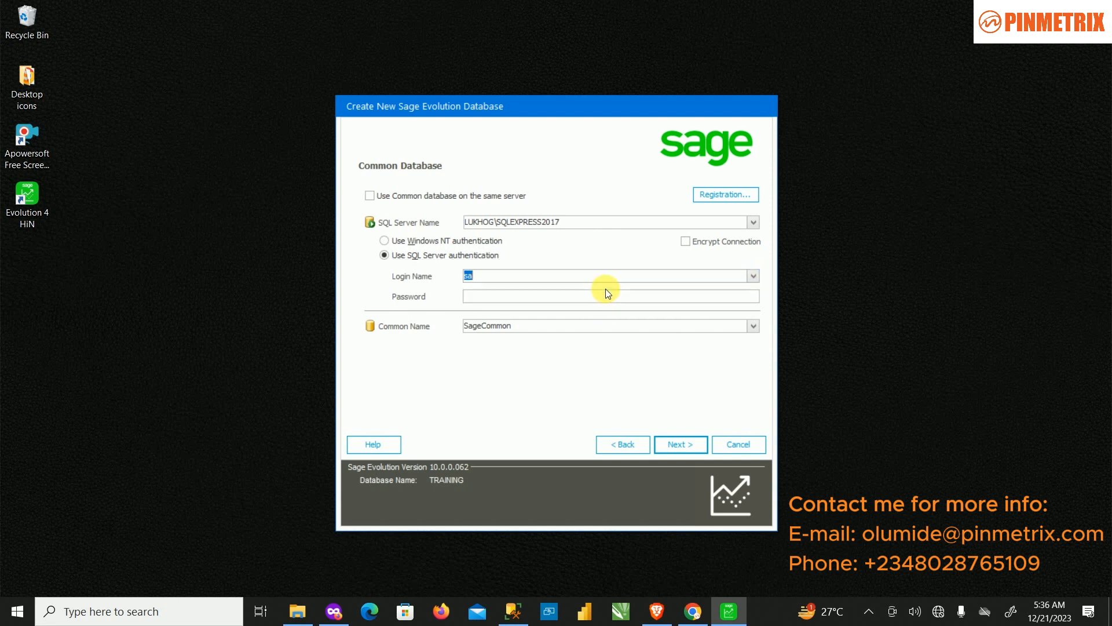
pyautogui.click(753, 325)
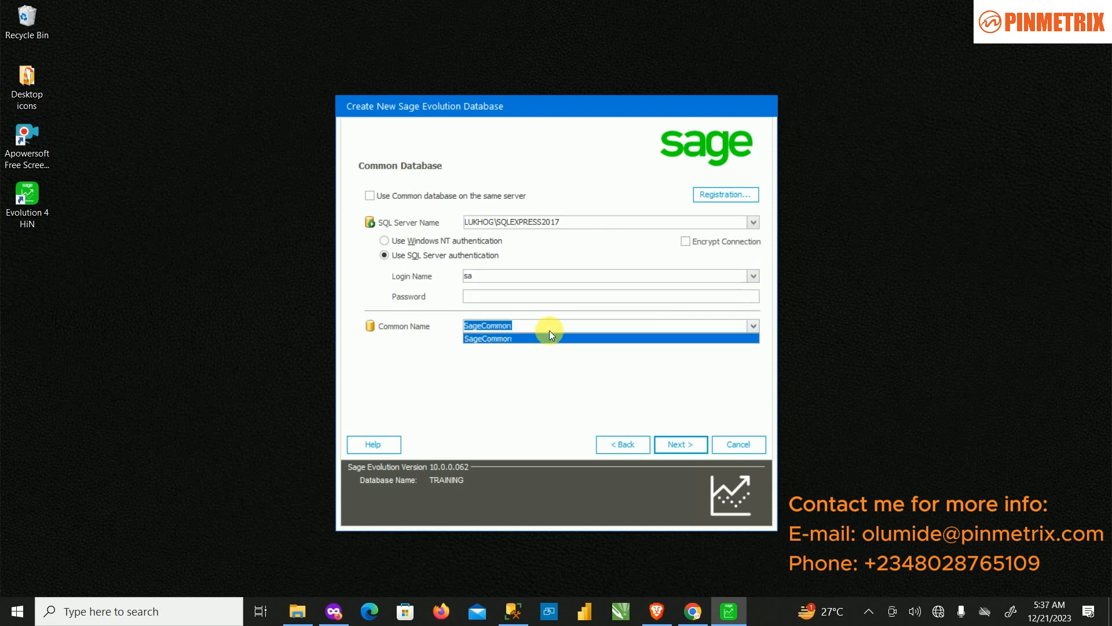
pyautogui.click(553, 342)
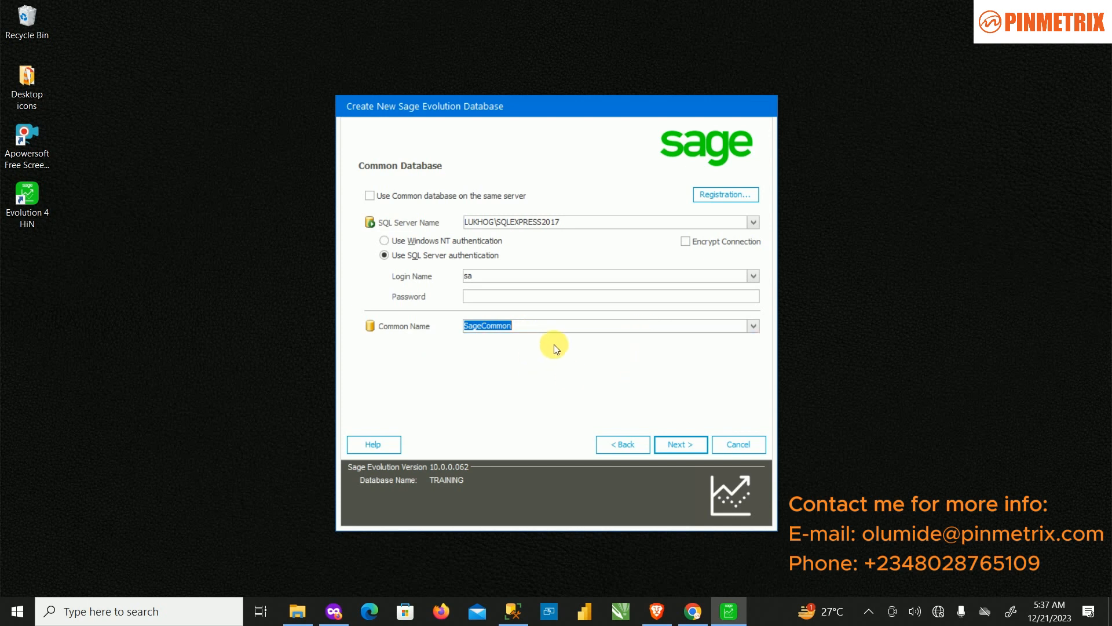
pyautogui.click(618, 325)
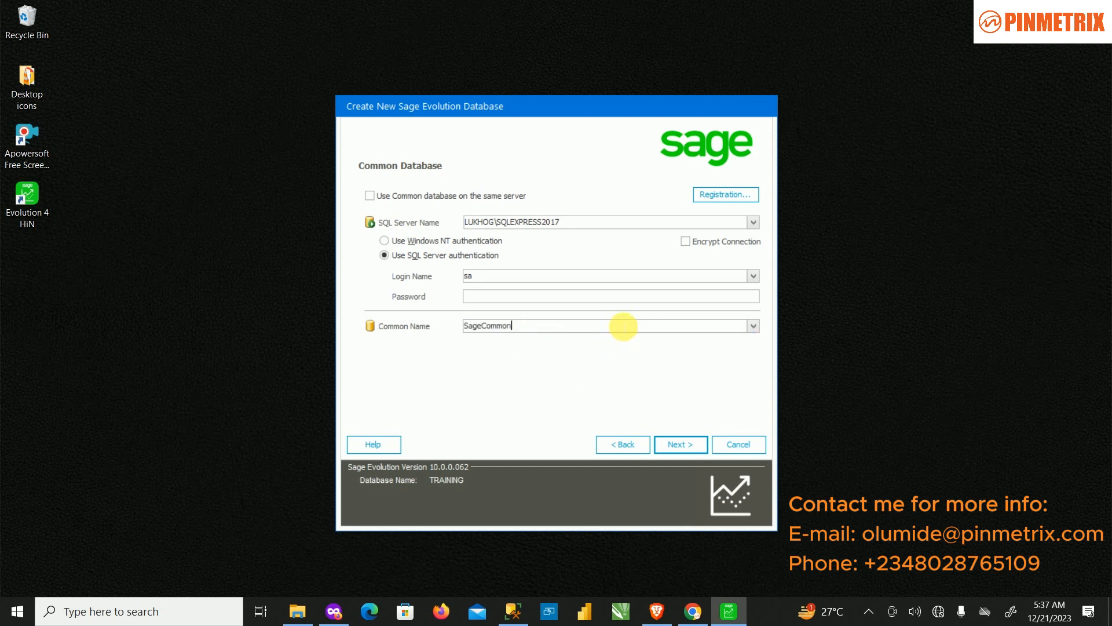
pyautogui.click(684, 443)
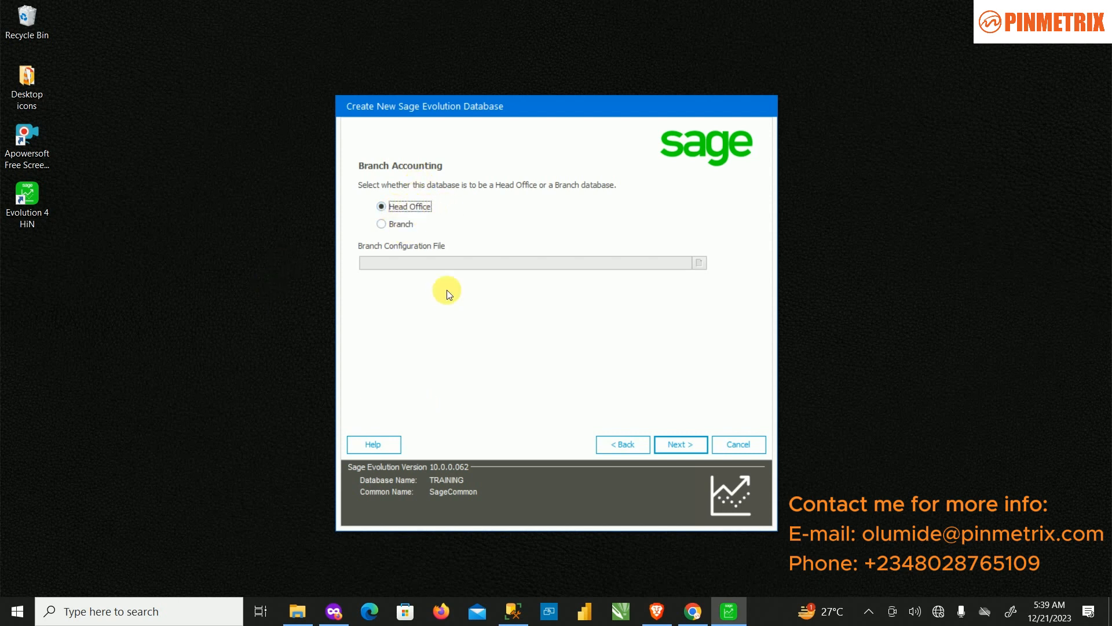
# Step: Change the company name from TRAINING to PINMETRIX TRAINING INSTITUTE and continue
pyautogui.click(682, 443)
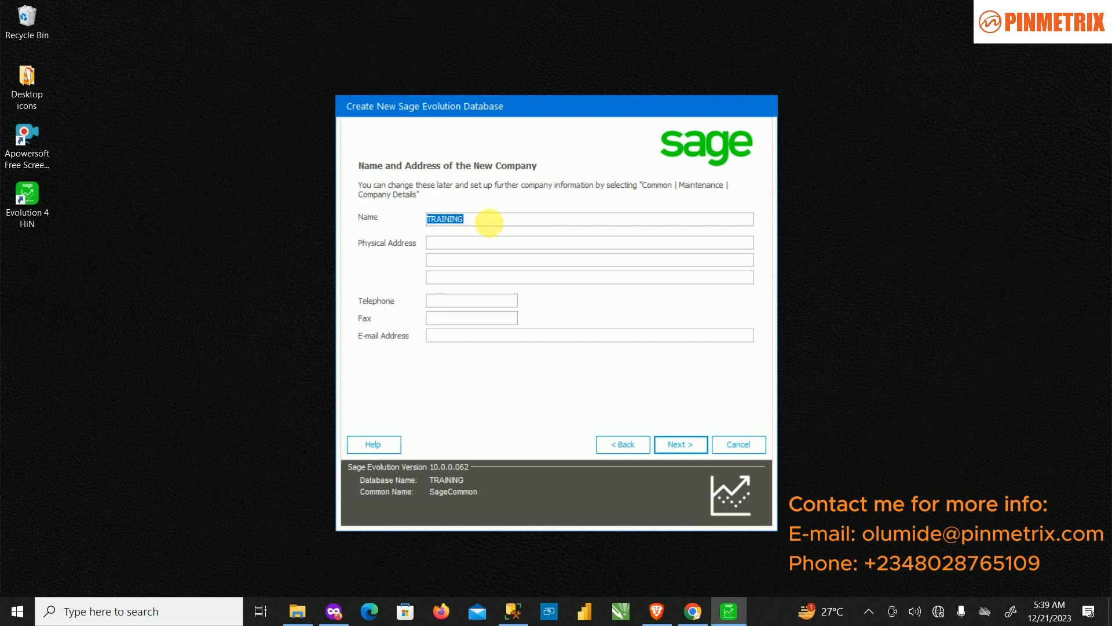
pyautogui.click(490, 222)
pyautogui.doubleClick(489, 222)
pyautogui.click(490, 222)
pyautogui.press('Home')
pyautogui.write('PINMETRI')
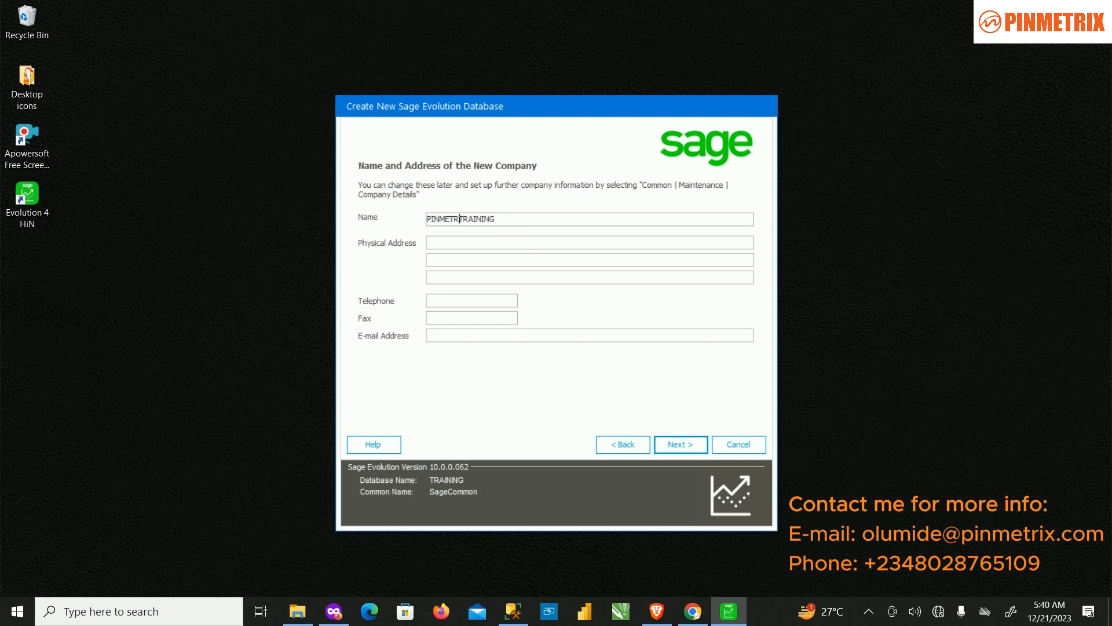
pyautogui.write('X')
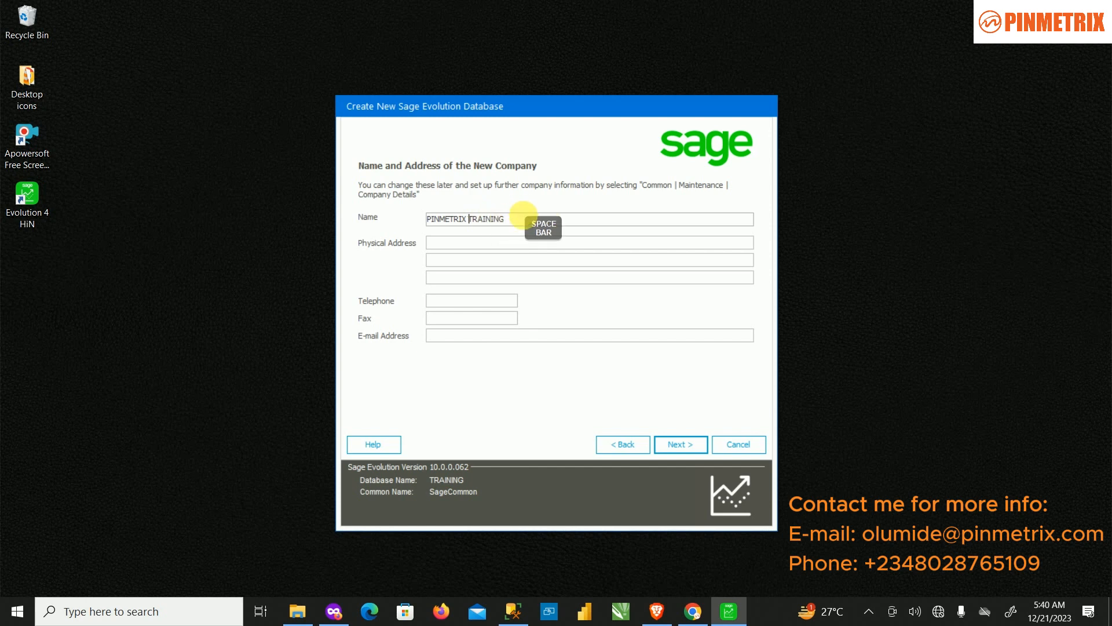
pyautogui.click(532, 224)
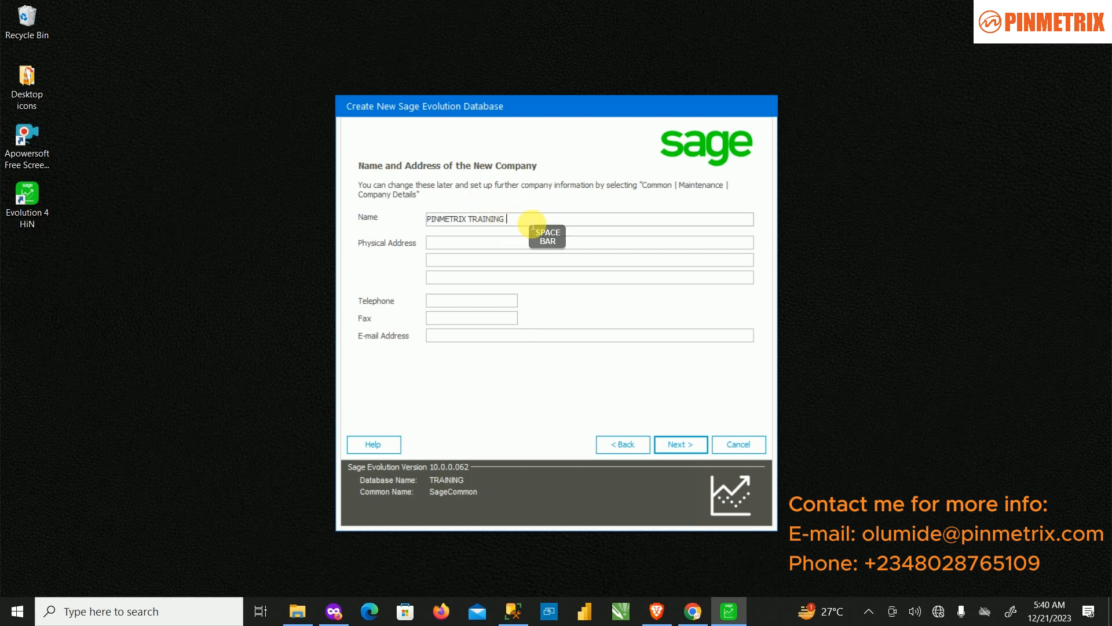
pyautogui.write('INSTITUTE')
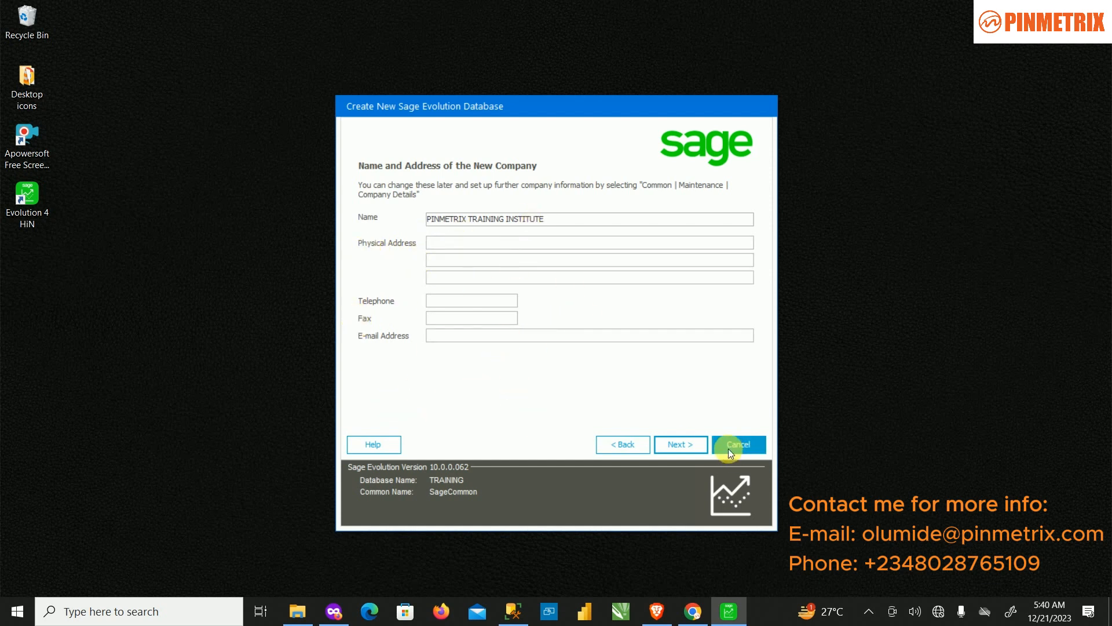
pyautogui.click(692, 443)
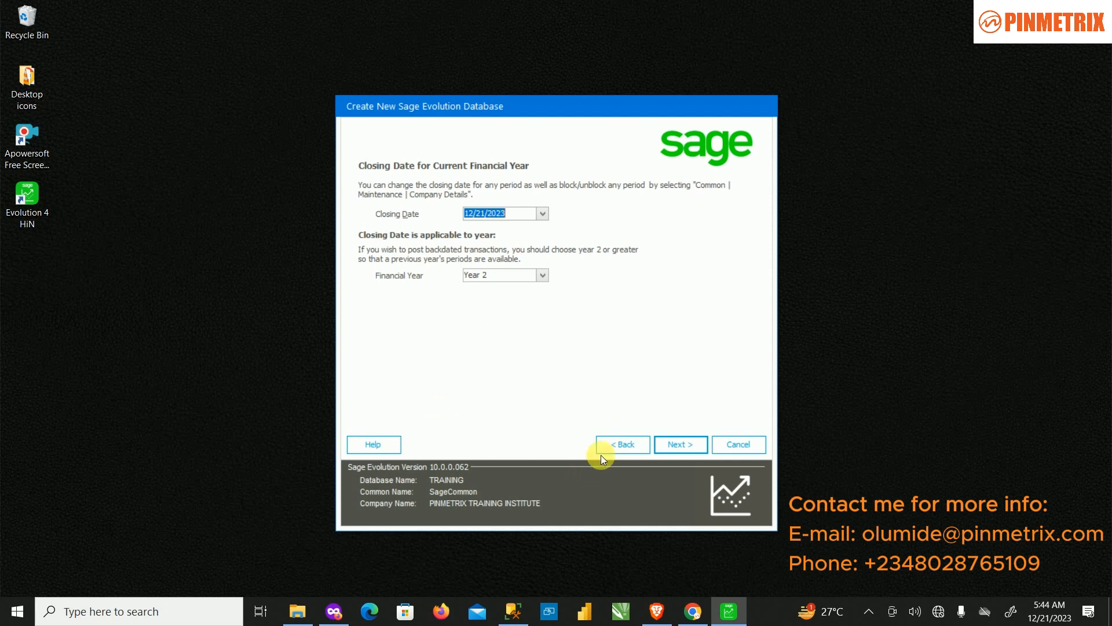
# Step: Accept the closing date, then keep Standard ledger structure and Normal Tax
pyautogui.click(682, 447)
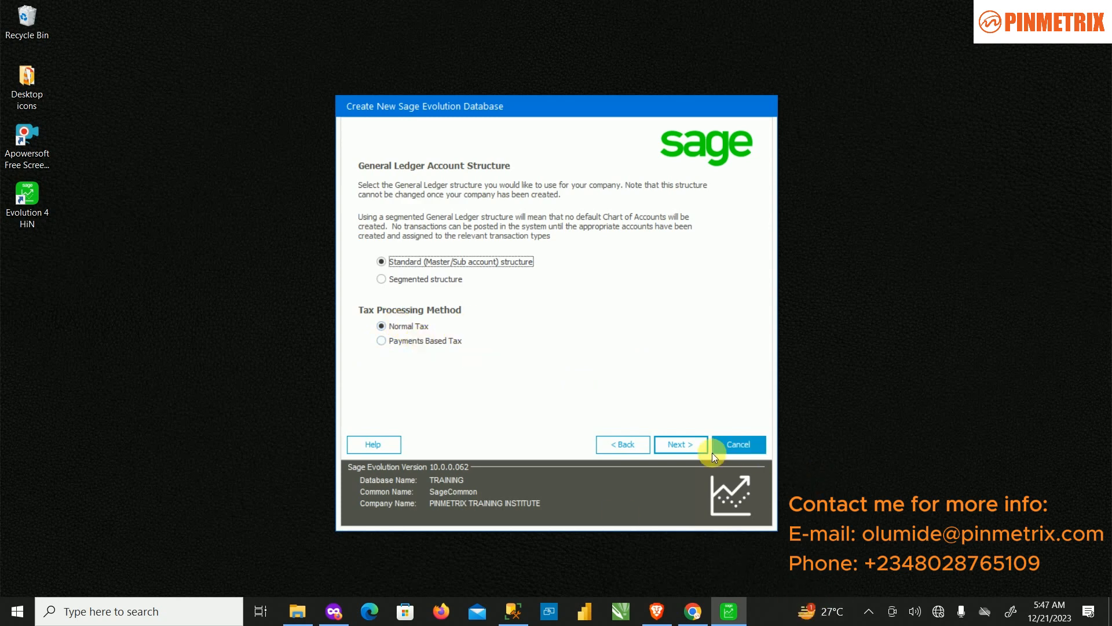
pyautogui.click(684, 443)
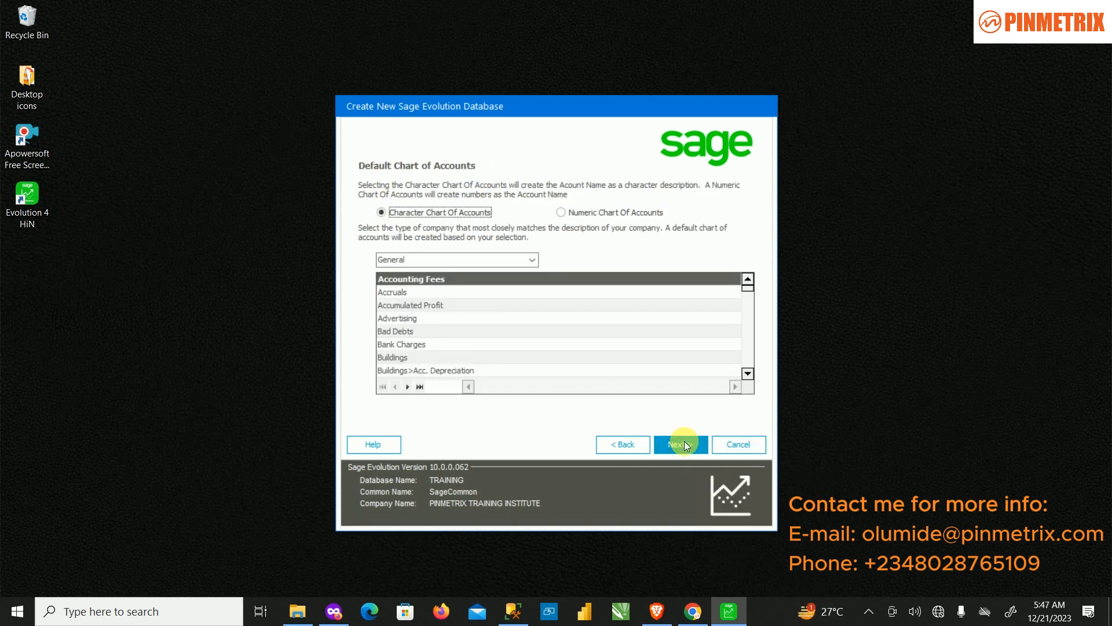
pyautogui.click(638, 445)
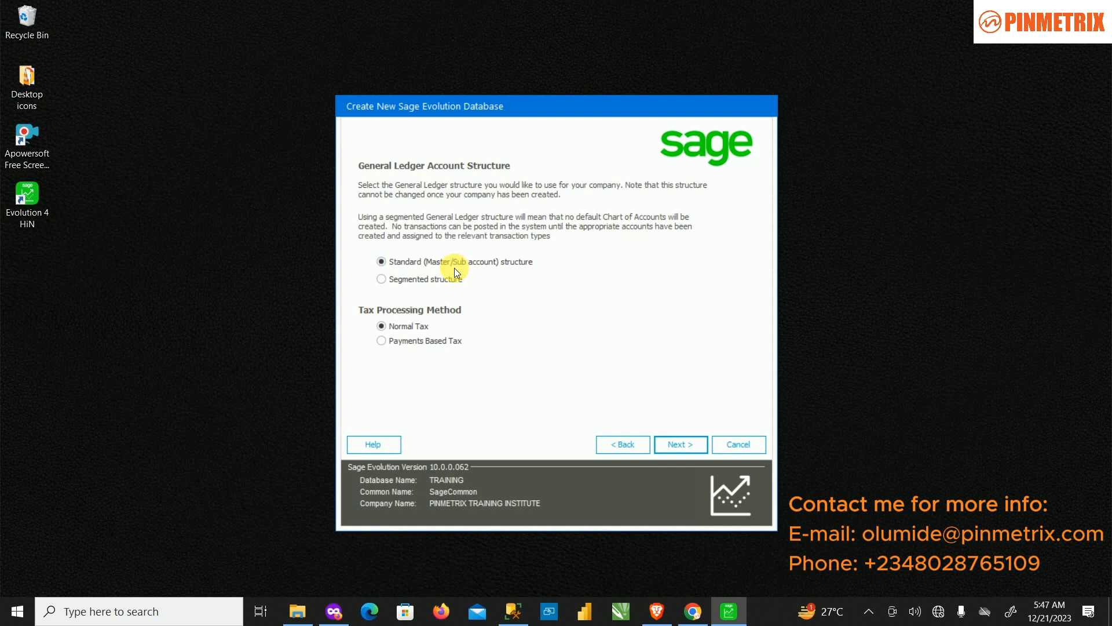
pyautogui.click(664, 440)
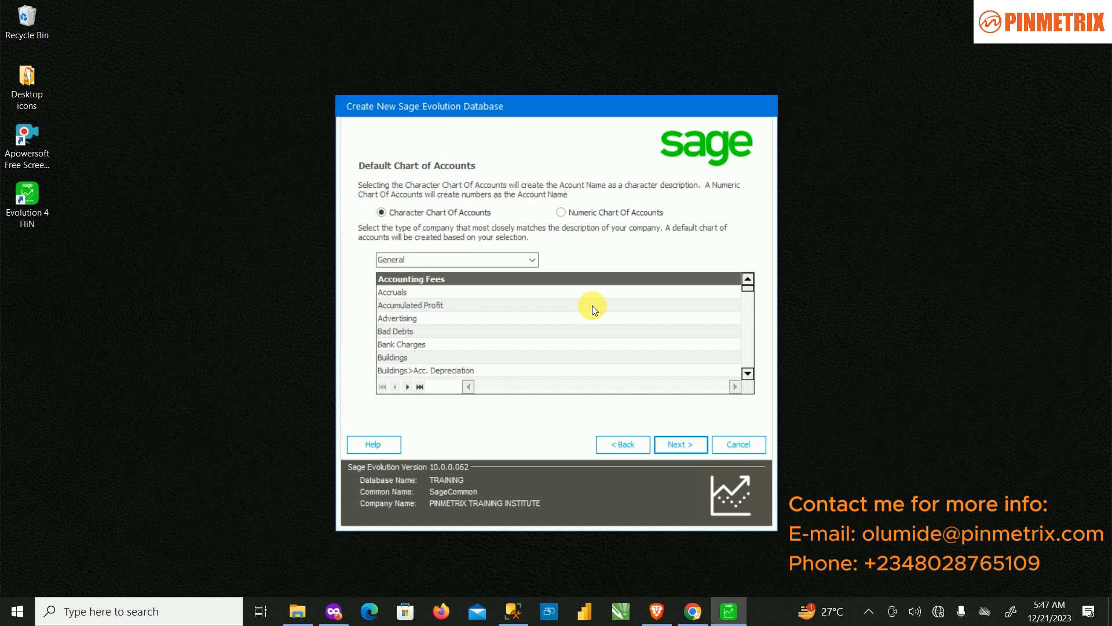
# Step: Select the Numeric chart of accounts after previewing Character, and open the company-type list
pyautogui.click(609, 213)
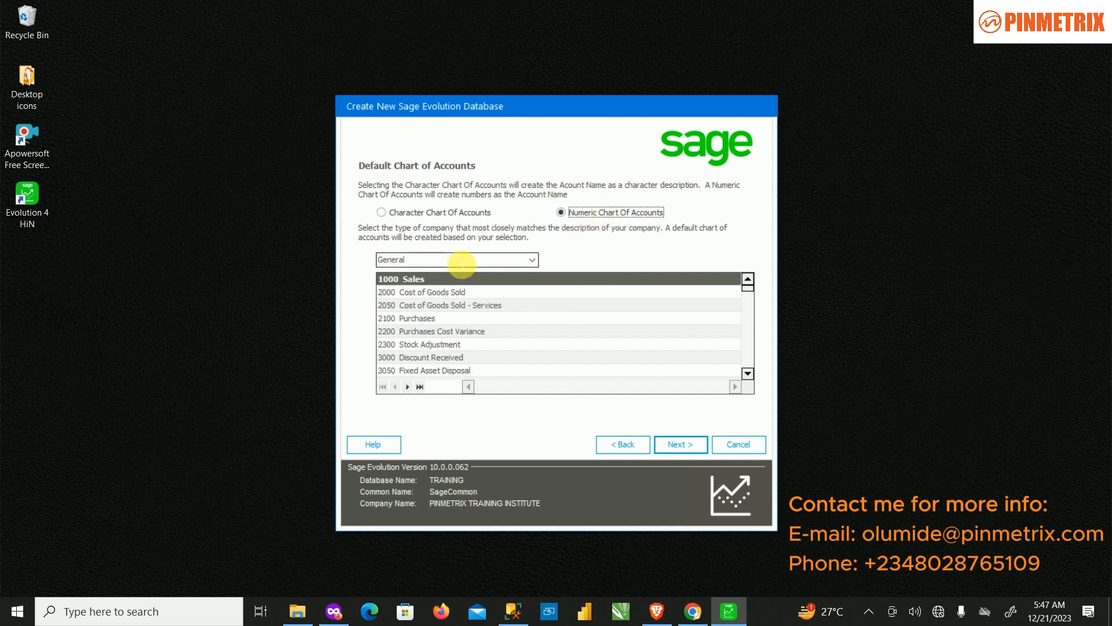
pyautogui.click(418, 210)
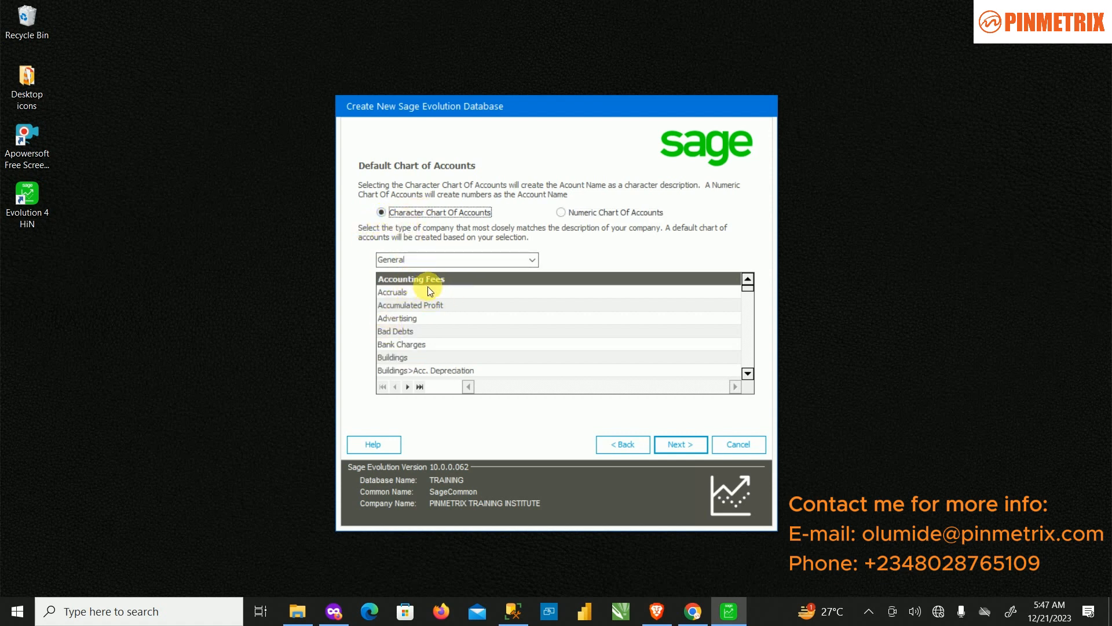
pyautogui.click(613, 211)
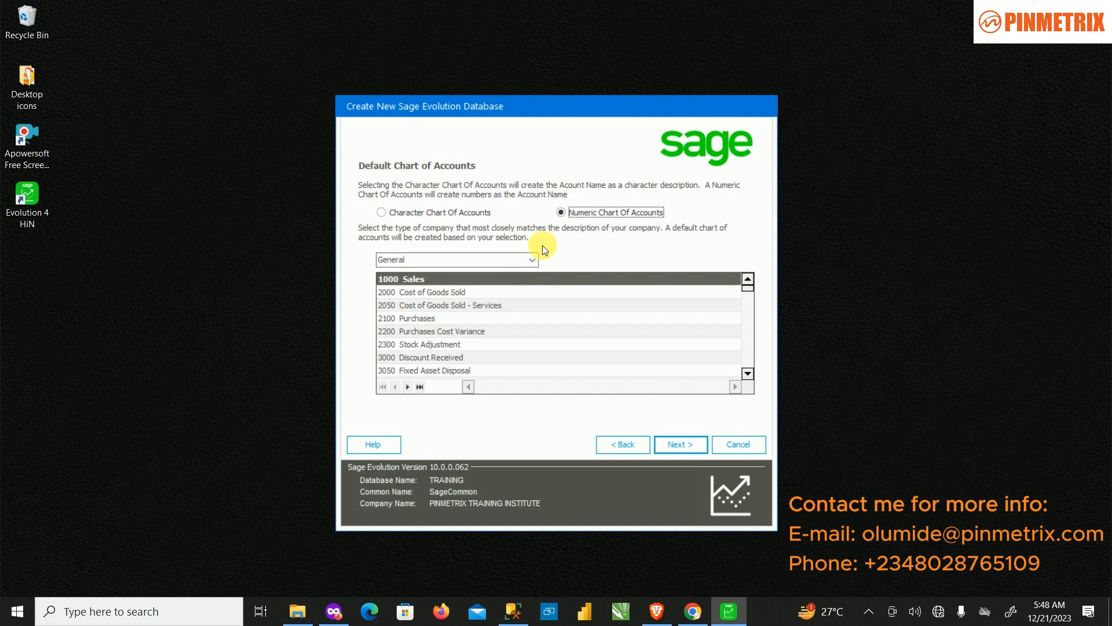
pyautogui.click(532, 259)
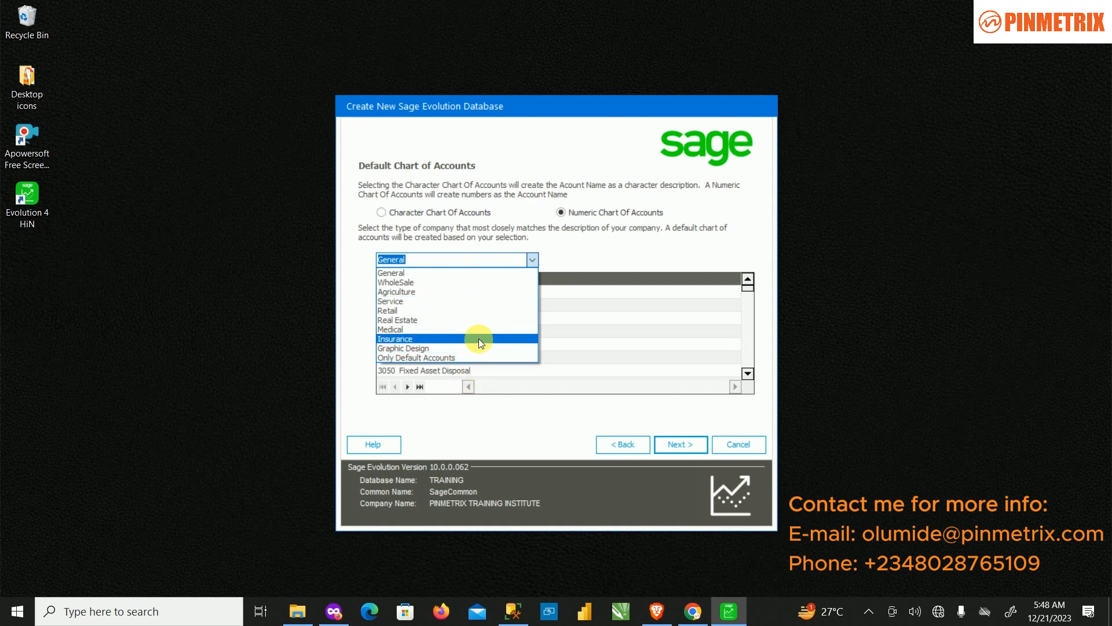
# Step: Preview the Insurance and Graphic Design company-type charts of accounts
pyautogui.click(464, 342)
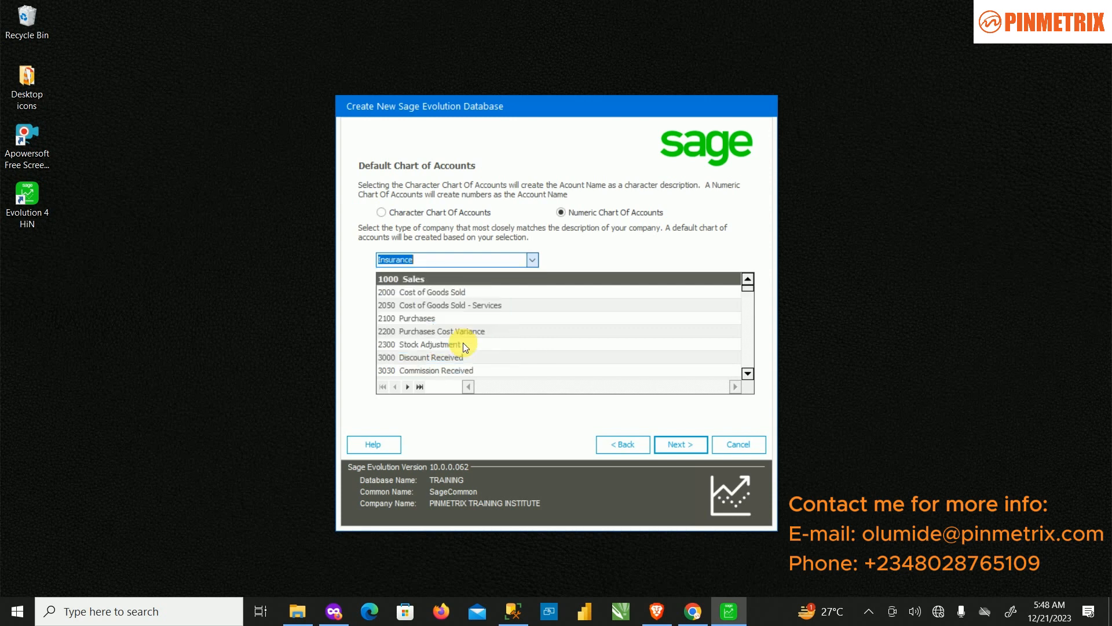
pyautogui.scroll(-3, 463, 315)
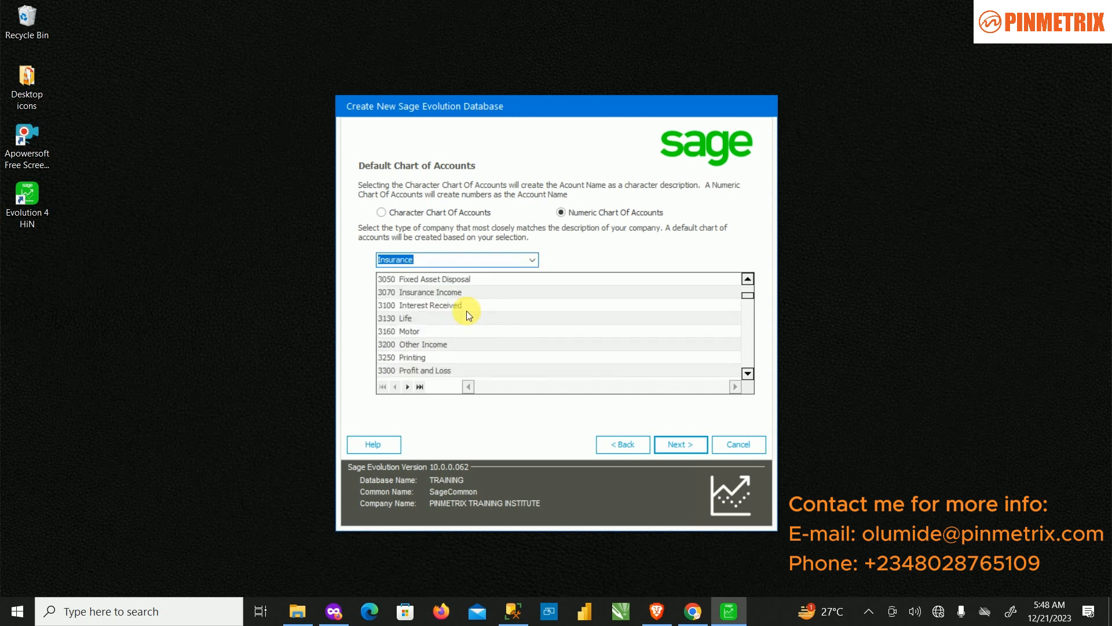
pyautogui.scroll(-10, 437, 332)
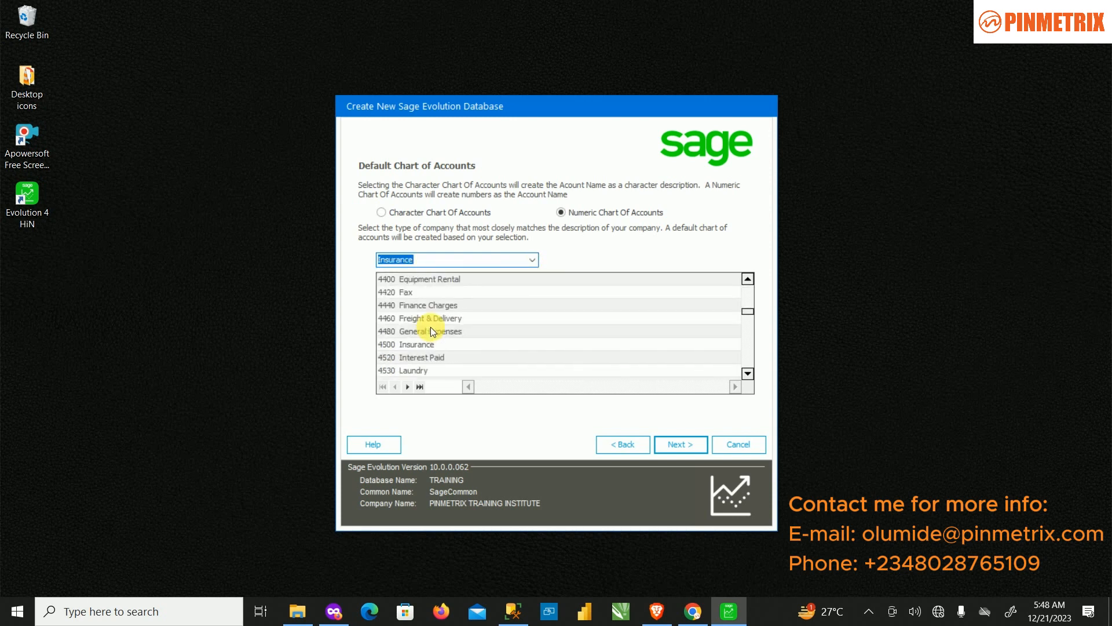
pyautogui.scroll(-2, 431, 331)
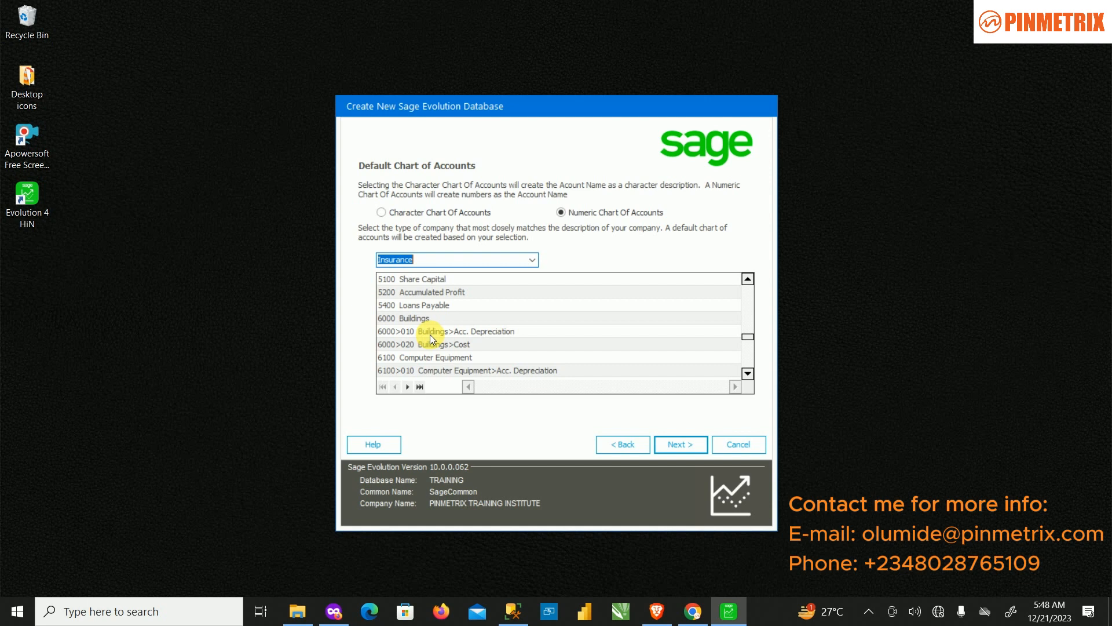
pyautogui.click(527, 260)
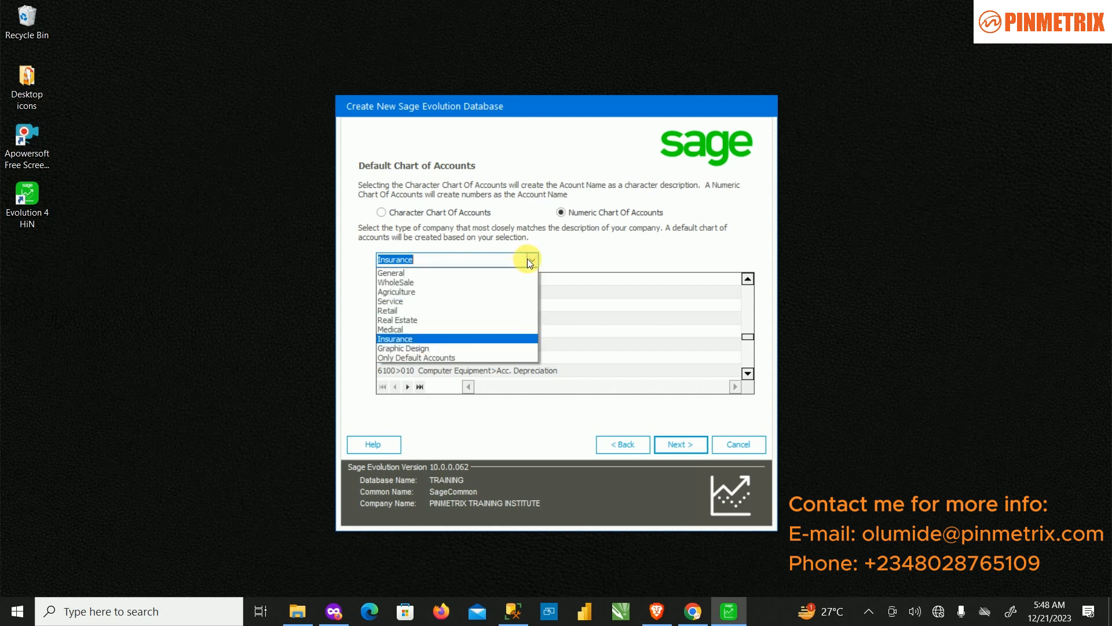
pyautogui.click(440, 349)
pyautogui.scroll(-10, 575, 307)
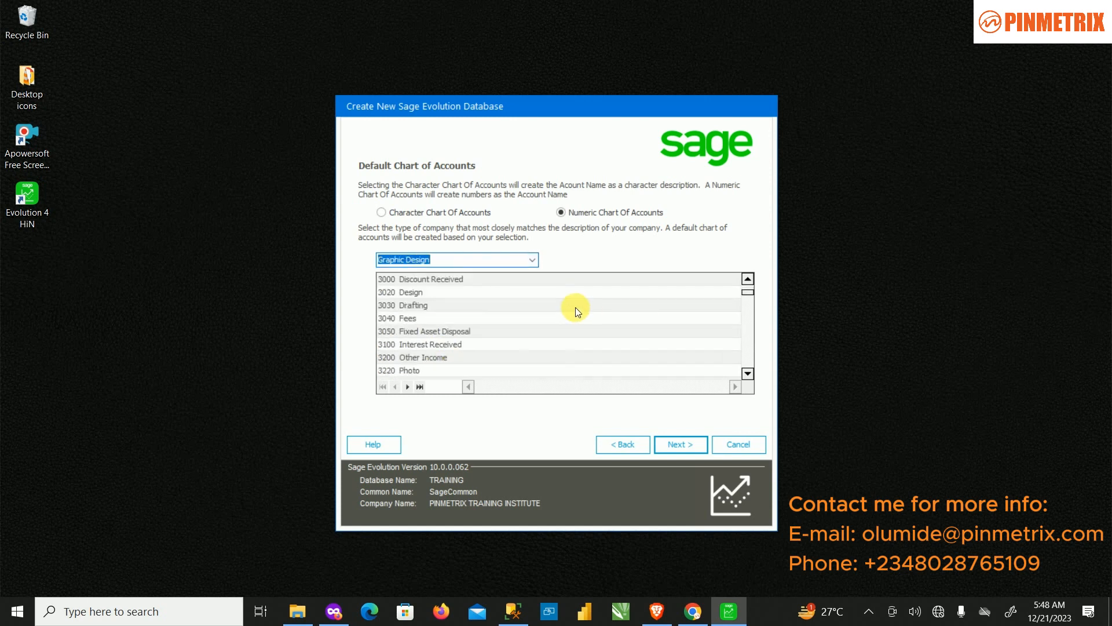
pyautogui.scroll(-10, 463, 324)
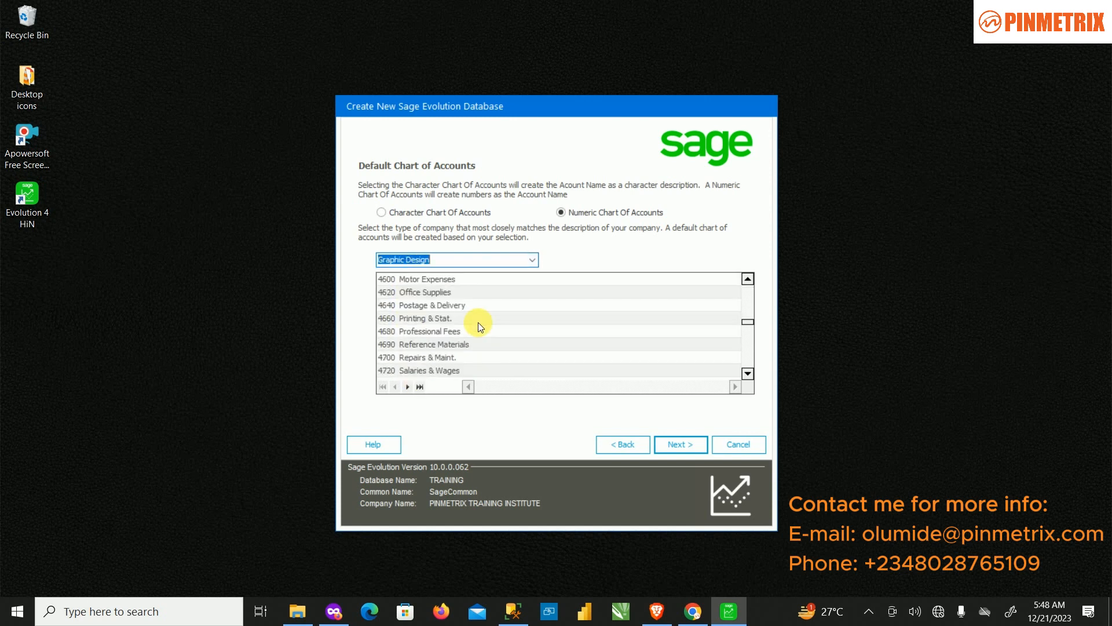
pyautogui.scroll(-8, 478, 332)
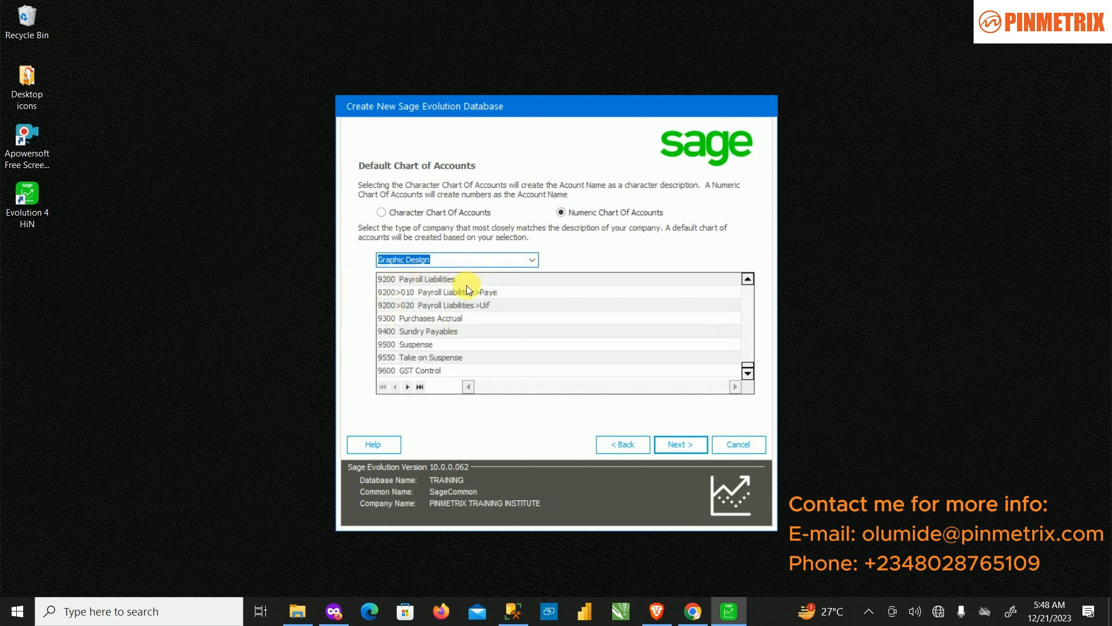
# Step: Set the company type back to General and accept its numeric chart of accounts
pyautogui.click(528, 261)
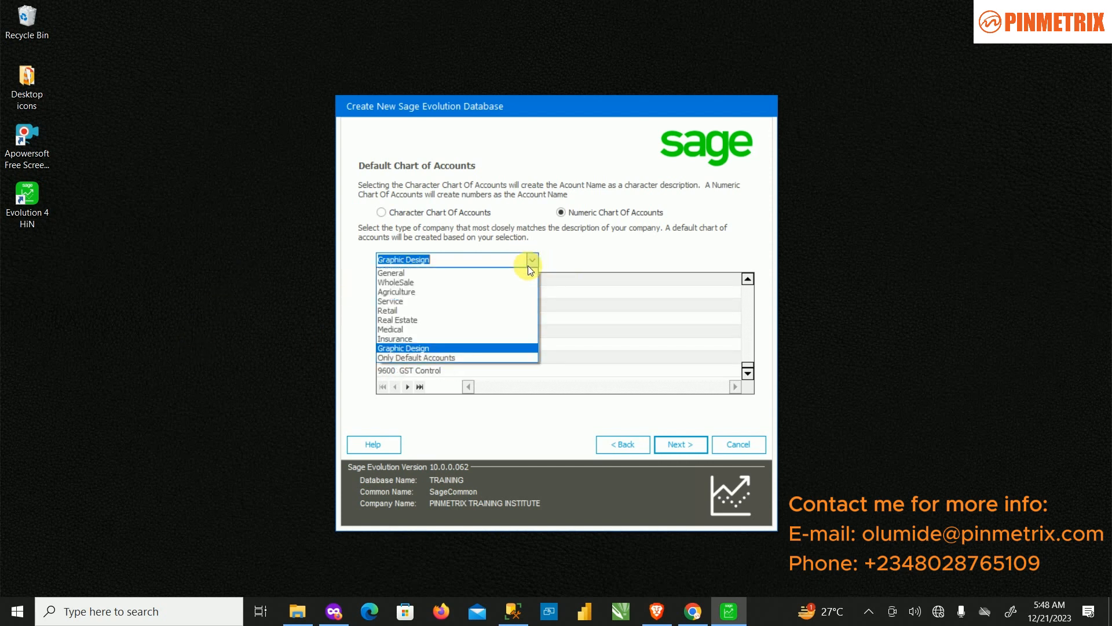
pyautogui.click(431, 273)
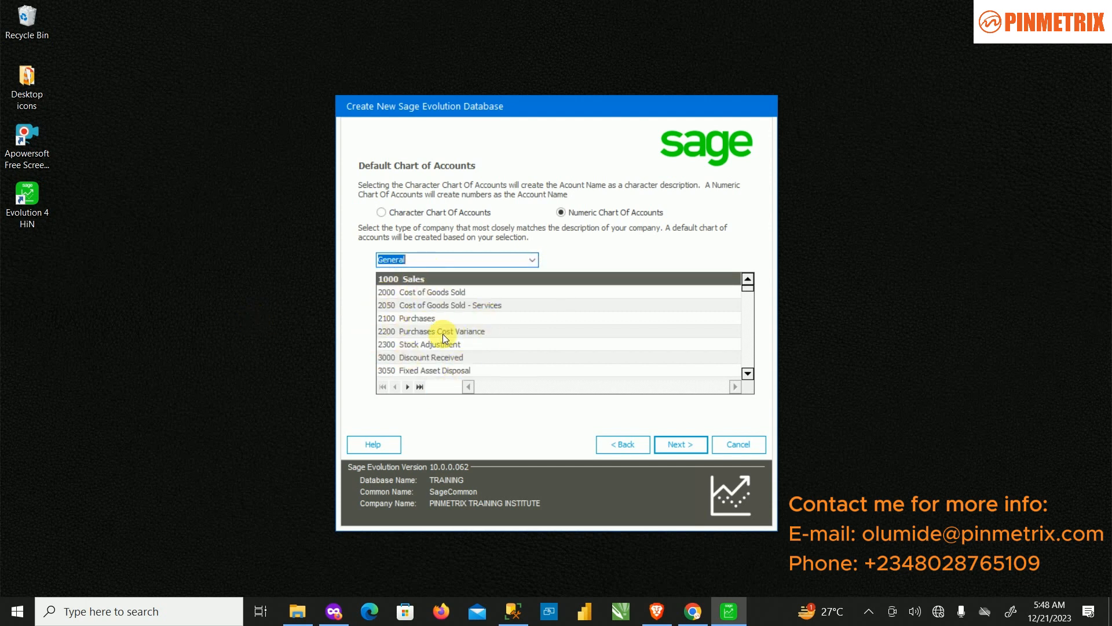
pyautogui.scroll(-8, 504, 312)
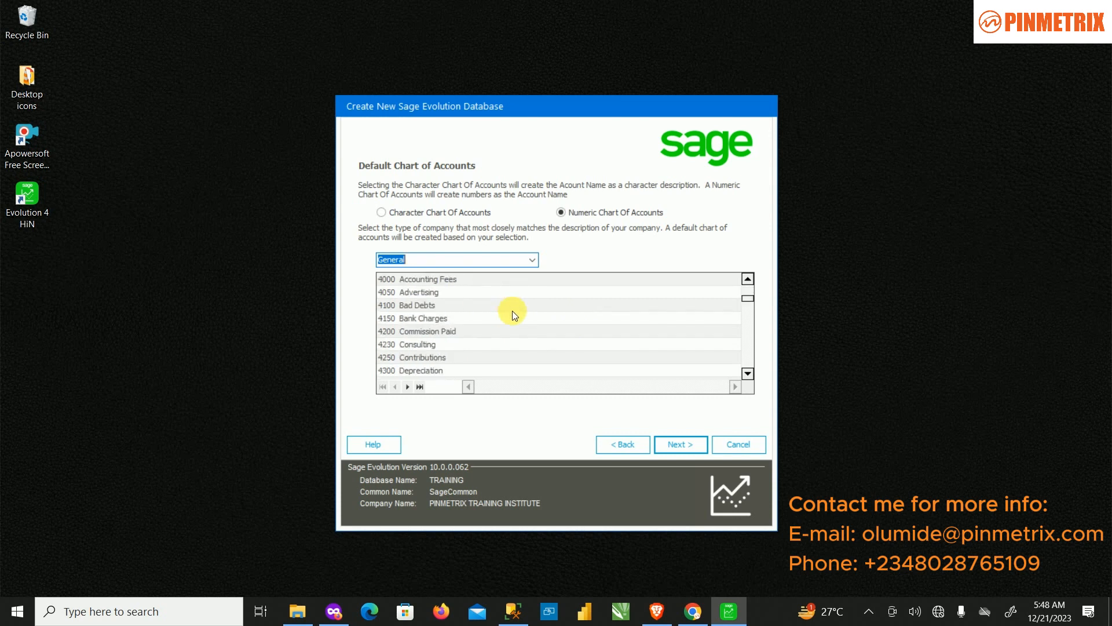
pyautogui.scroll(-4, 536, 388)
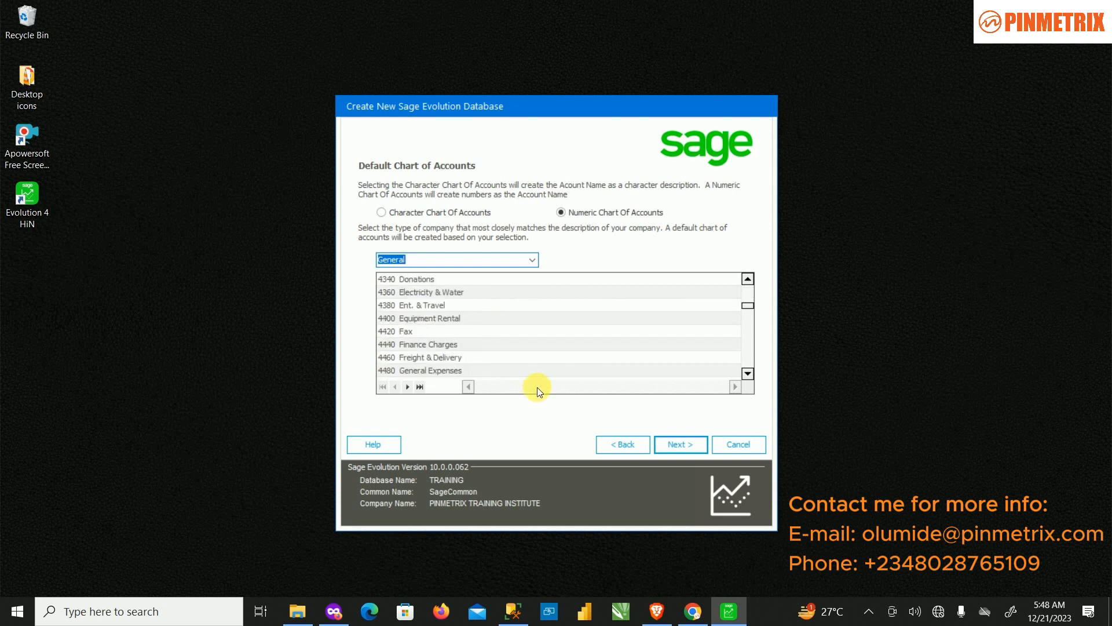
pyautogui.click(679, 443)
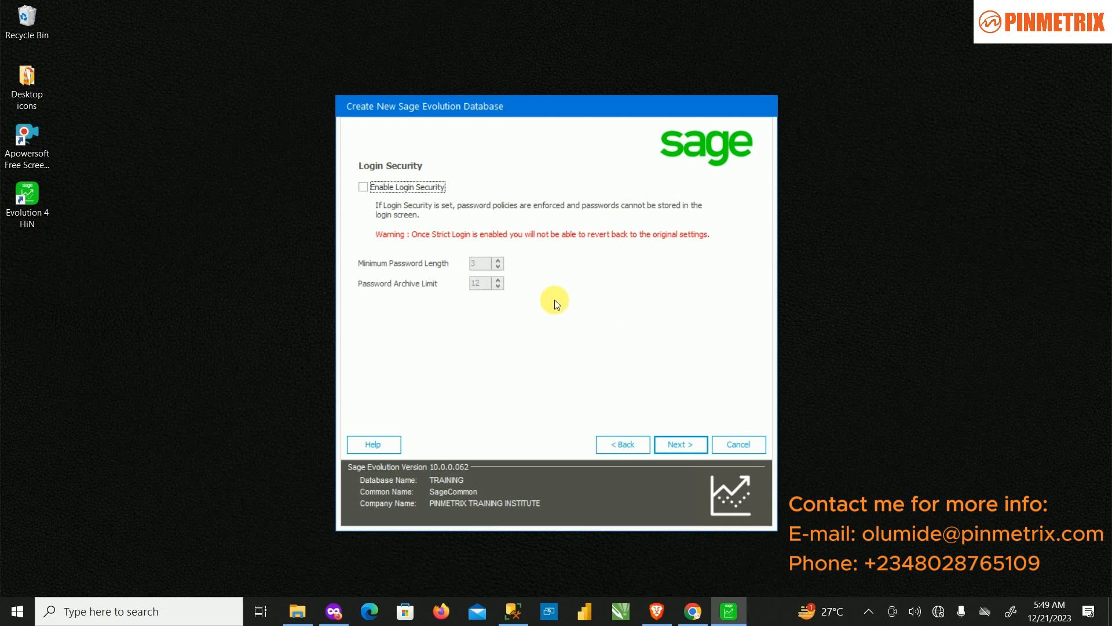
# Step: Leave Enable Login Security unticked and advance to the Confirm New Database page
pyautogui.click(365, 187)
pyautogui.click(363, 187)
pyautogui.click(689, 437)
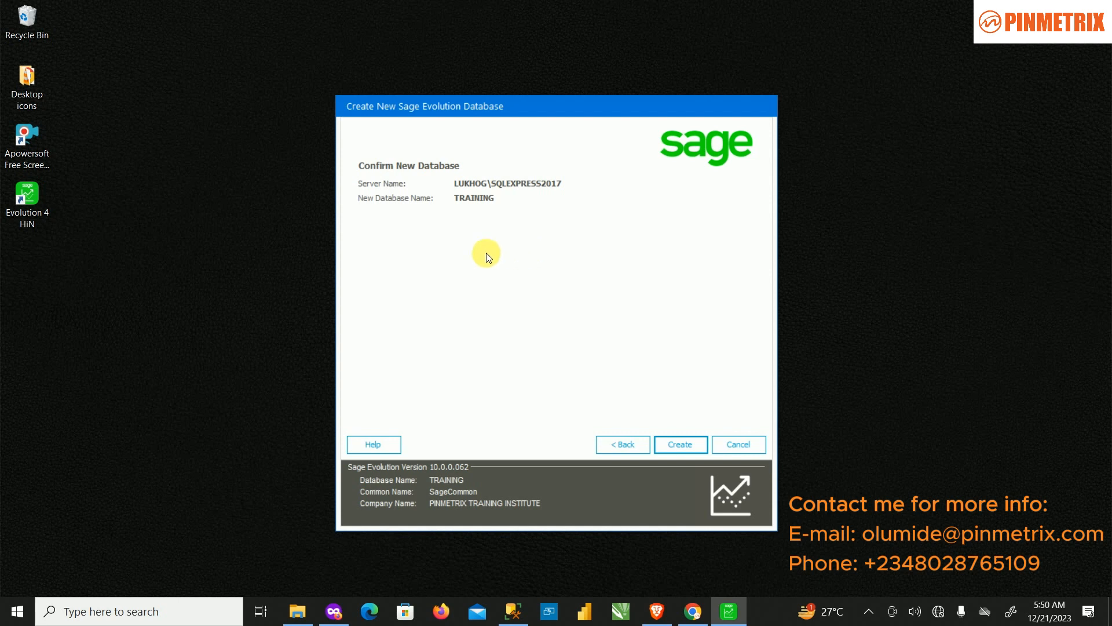
# Step: Create the TRAINING database on server LUKHOG\SQLEXPRESS2017
pyautogui.click(677, 444)
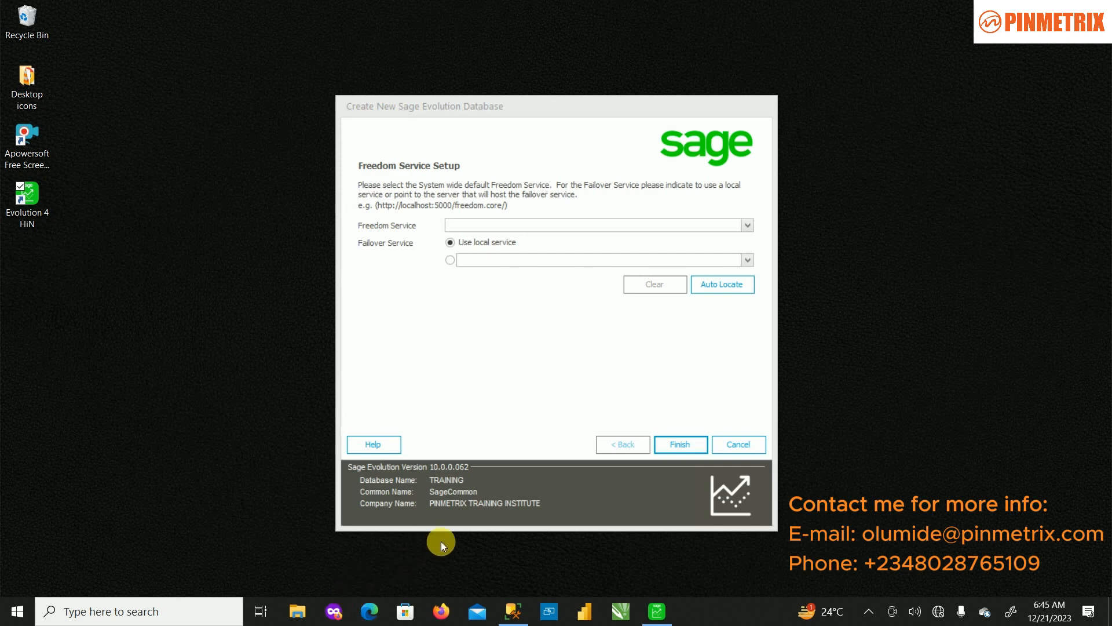
# Step: Complete the new database wizard and defer registering the demonstration version until later
pyautogui.click(684, 447)
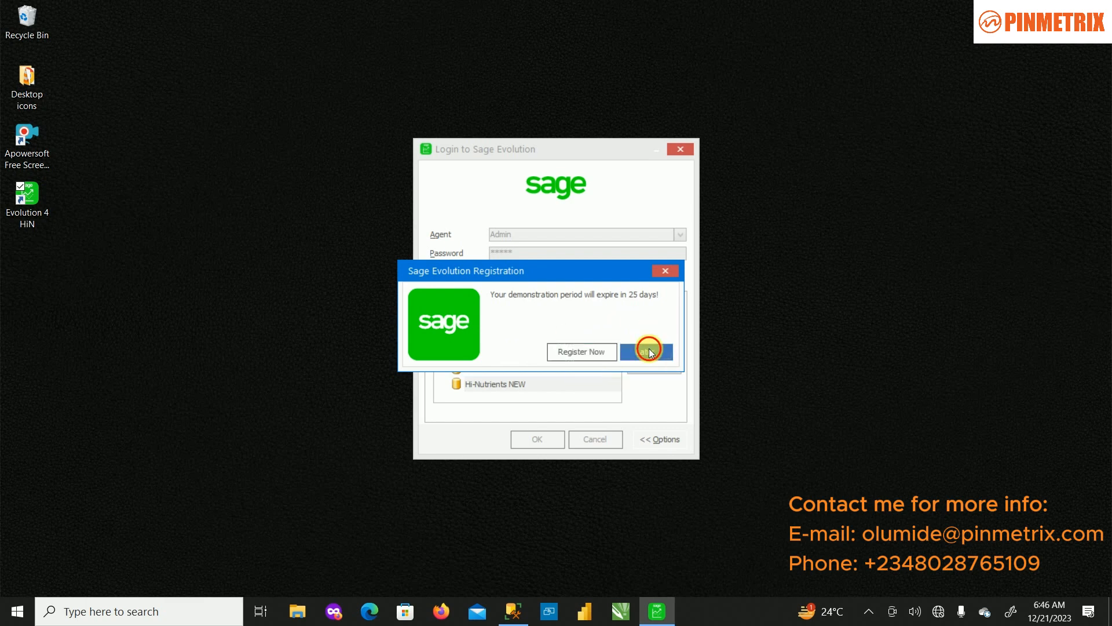
pyautogui.click(647, 349)
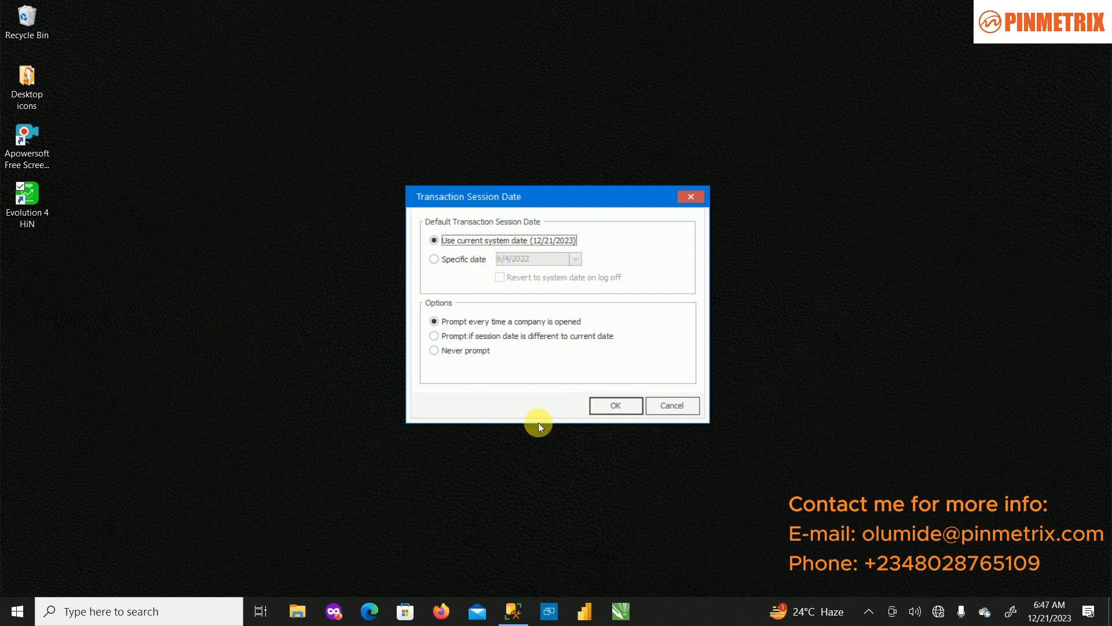
# Step: Accept today's system date as the session date to open the TRAINING company
pyautogui.click(615, 405)
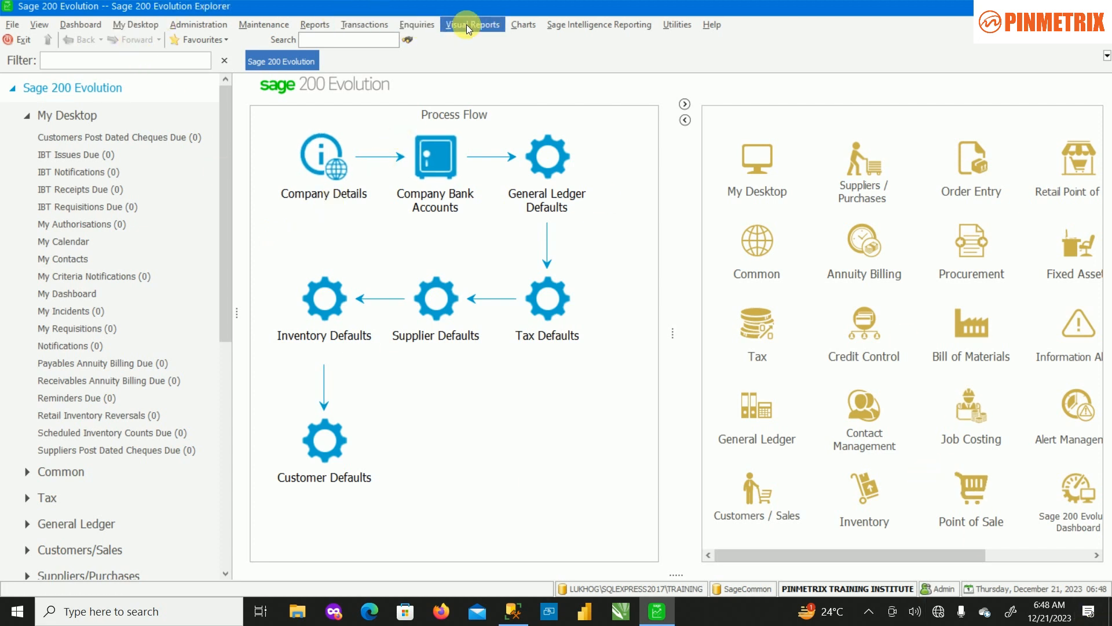
# Step: Show Help > About for version 10.0.0.062 and review the registered modules list
pyautogui.click(717, 25)
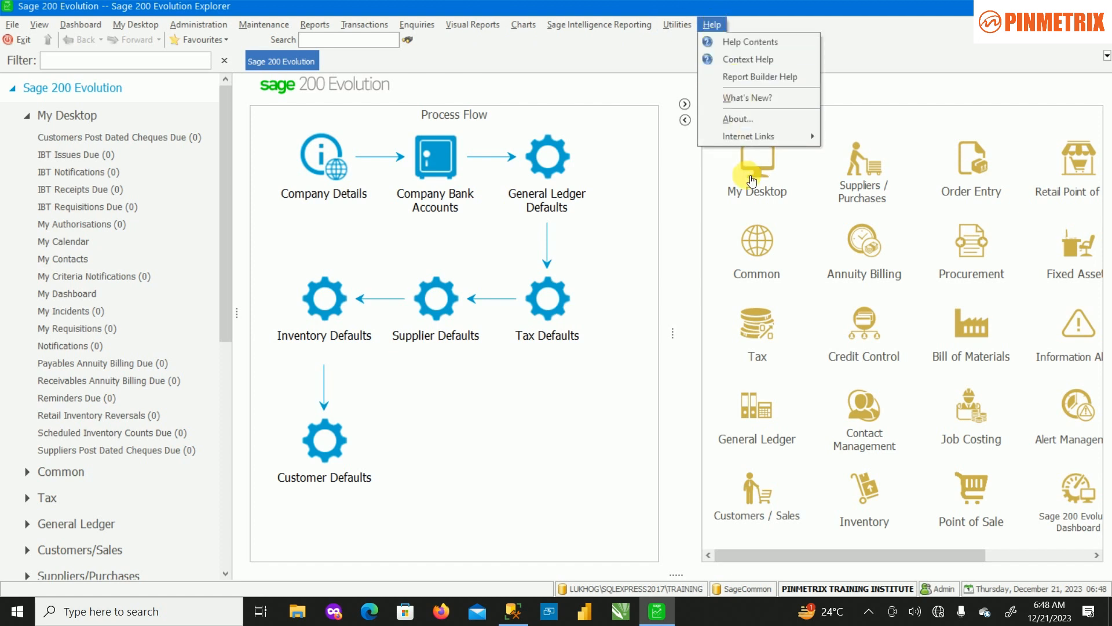
pyautogui.click(748, 120)
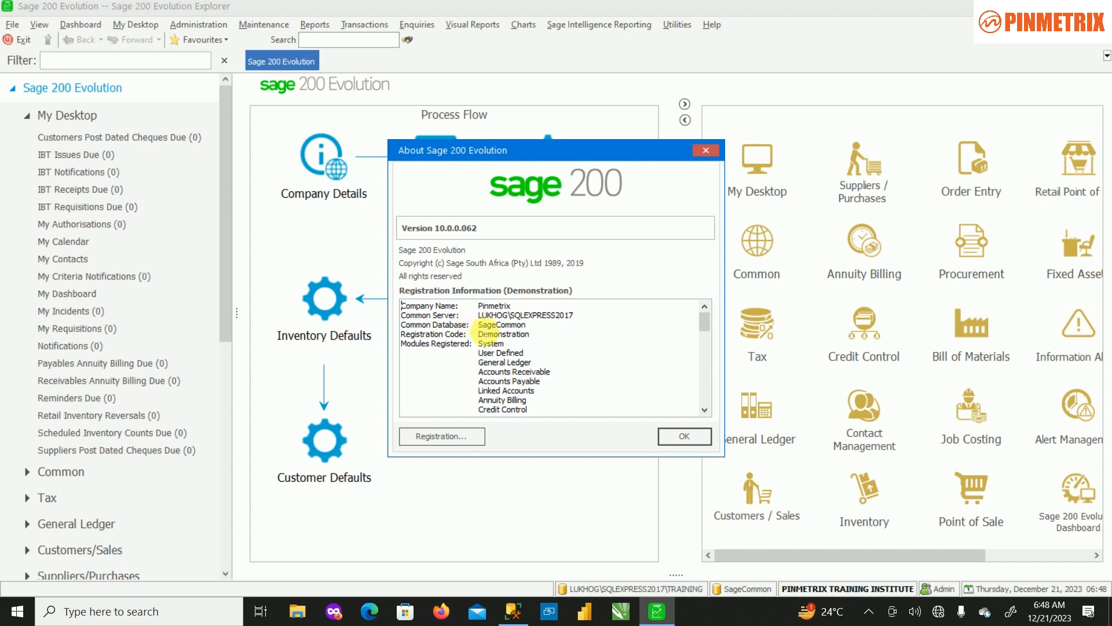
pyautogui.scroll(-2, 487, 363)
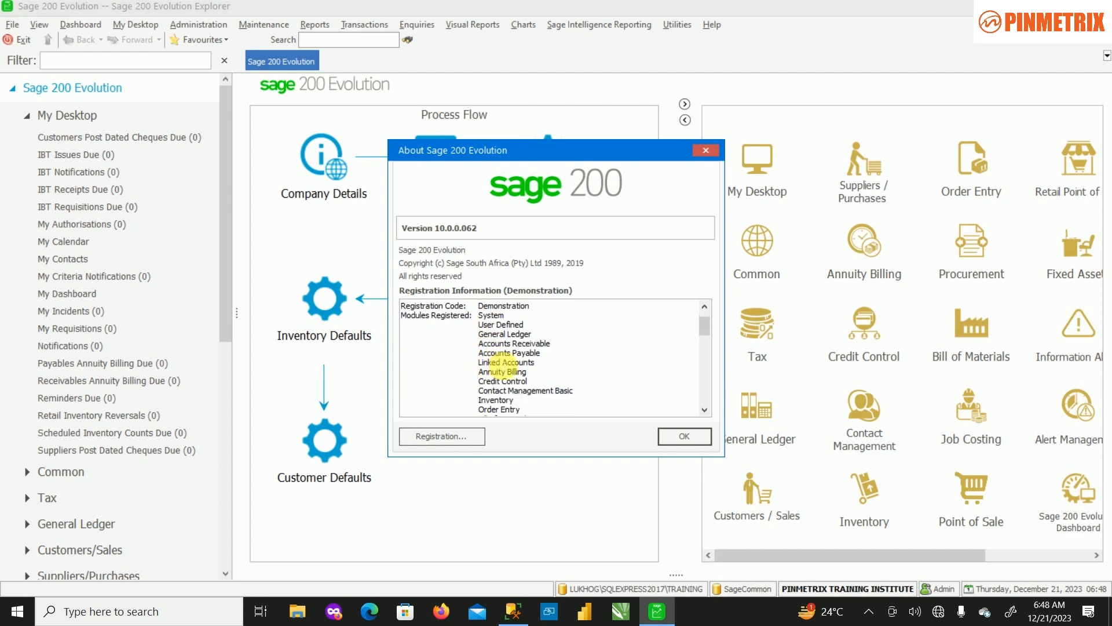
pyautogui.scroll(2, 502, 366)
pyautogui.scroll(-6, 501, 366)
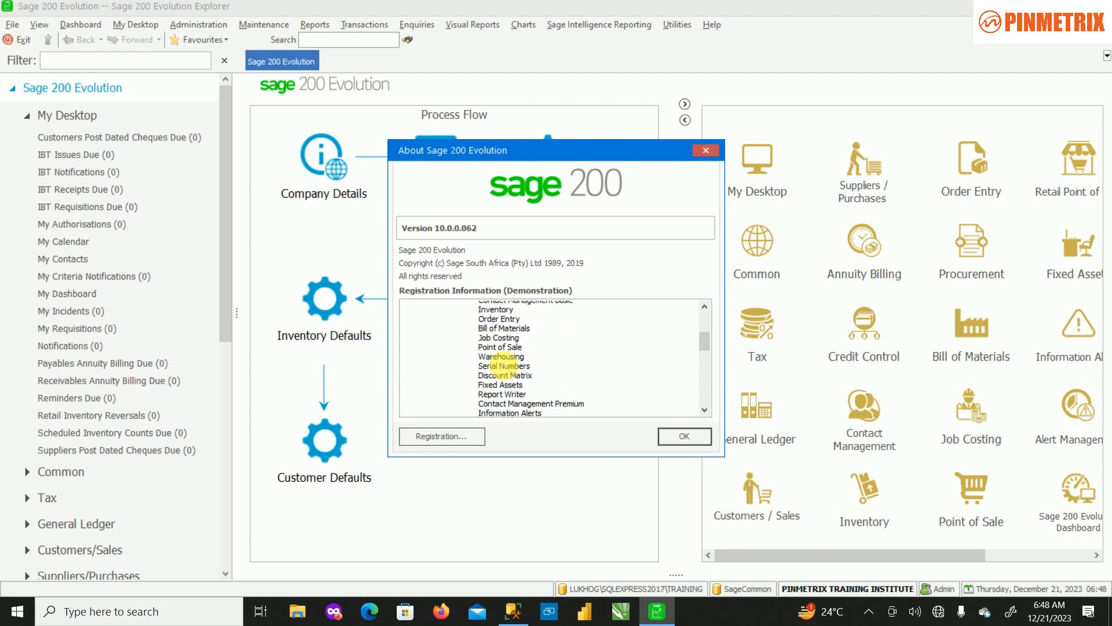
pyautogui.scroll(6, 508, 382)
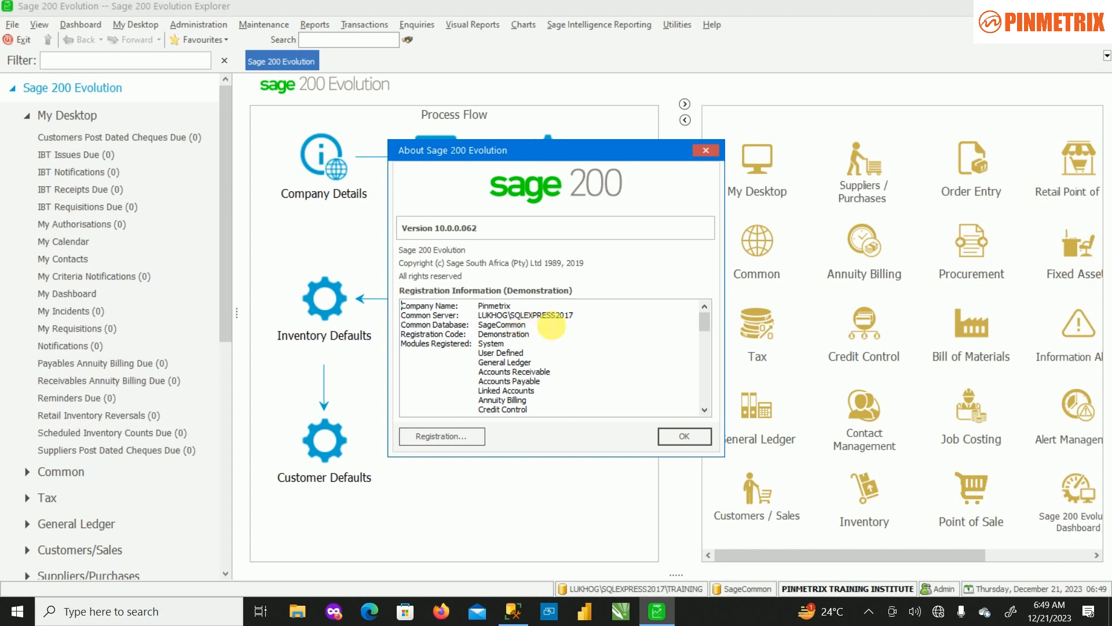
pyautogui.scroll(-5, 566, 377)
pyautogui.scroll(-6, 571, 387)
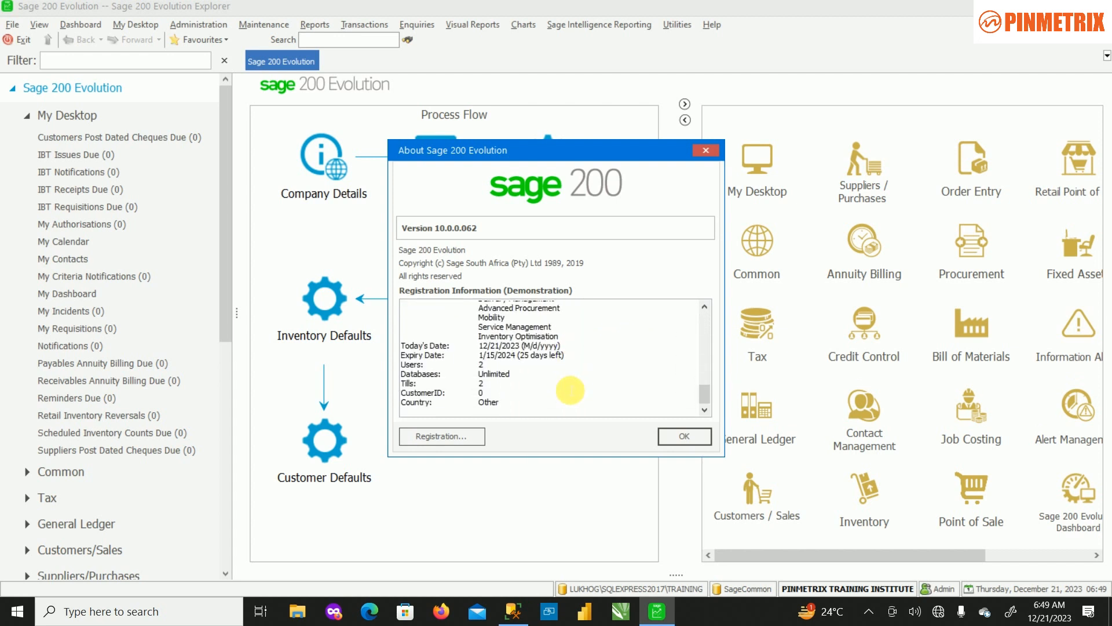
pyautogui.scroll(6, 570, 390)
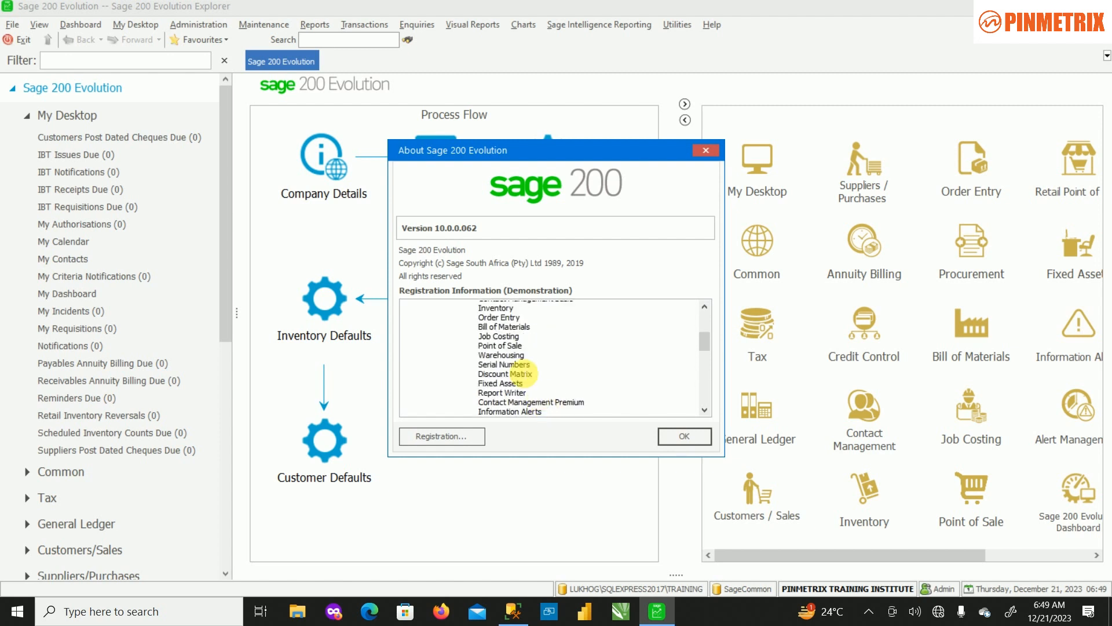
pyautogui.scroll(3, 523, 373)
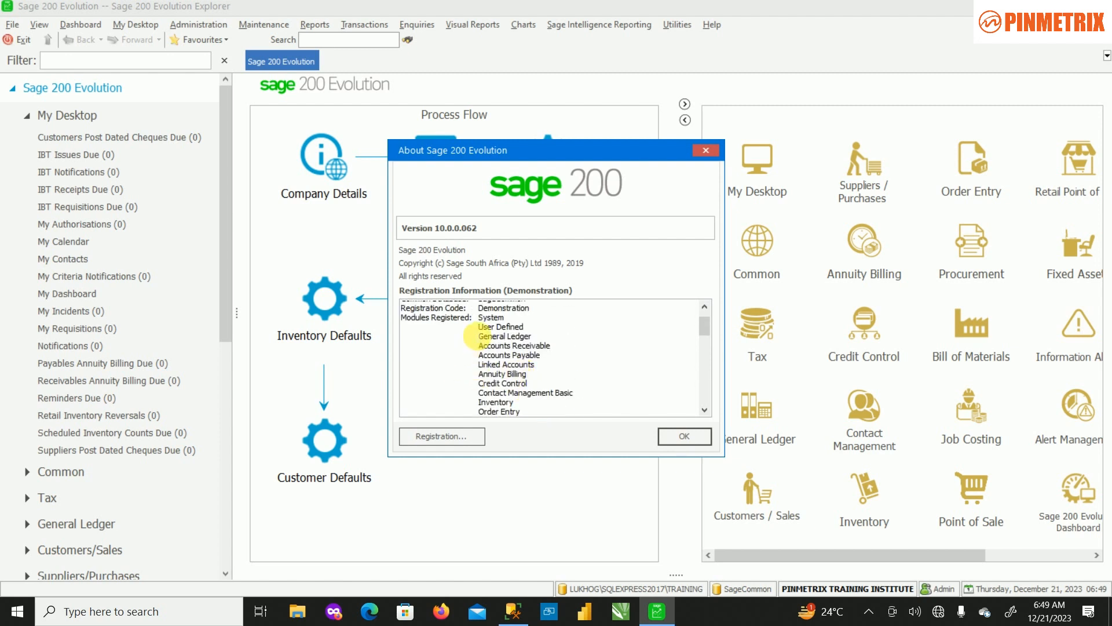
pyautogui.scroll(-3, 495, 400)
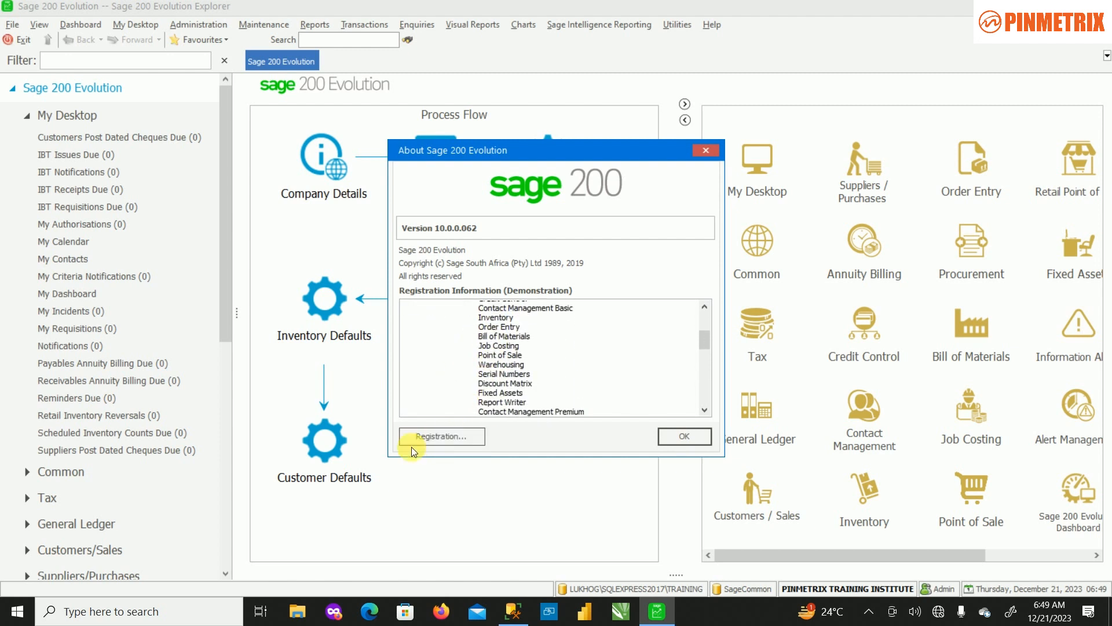
pyautogui.scroll(-2, 528, 346)
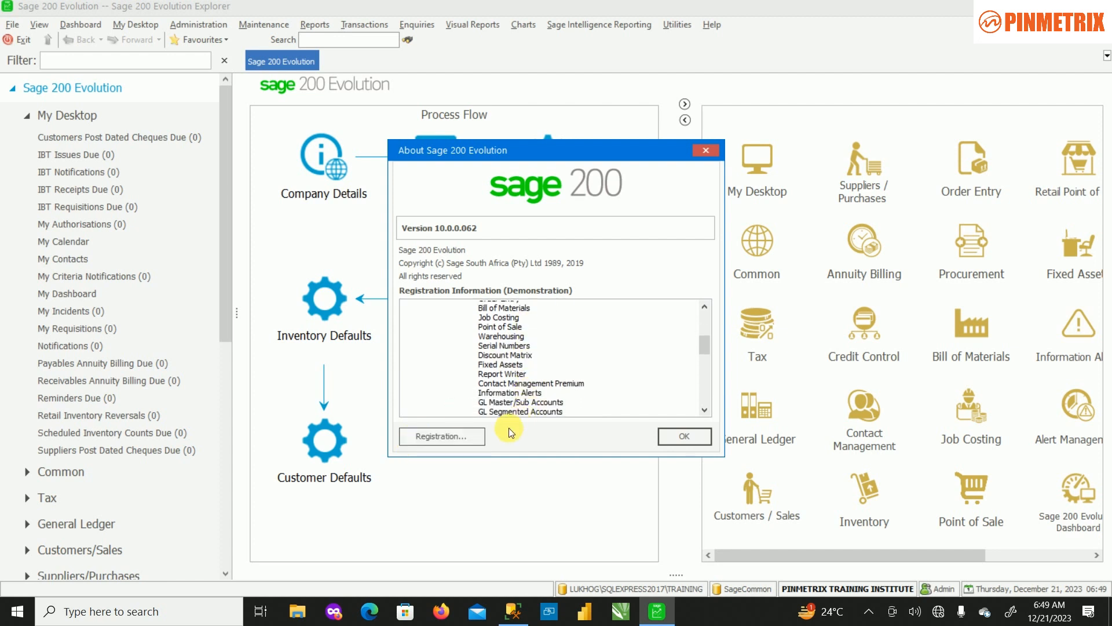
pyautogui.scroll(2, 548, 349)
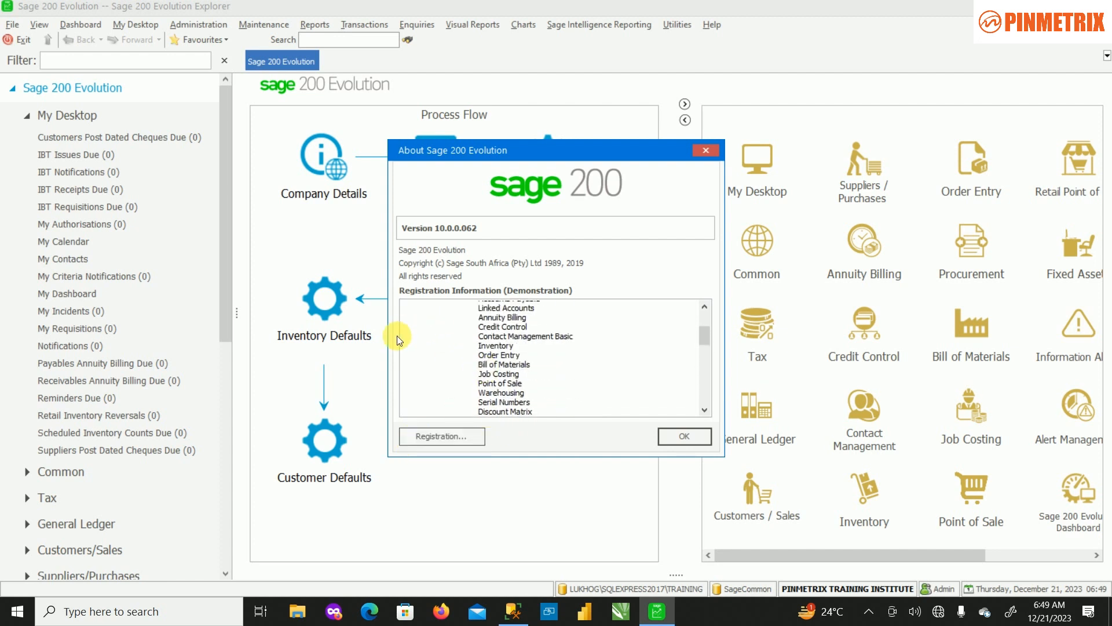
pyautogui.scroll(-1, 541, 372)
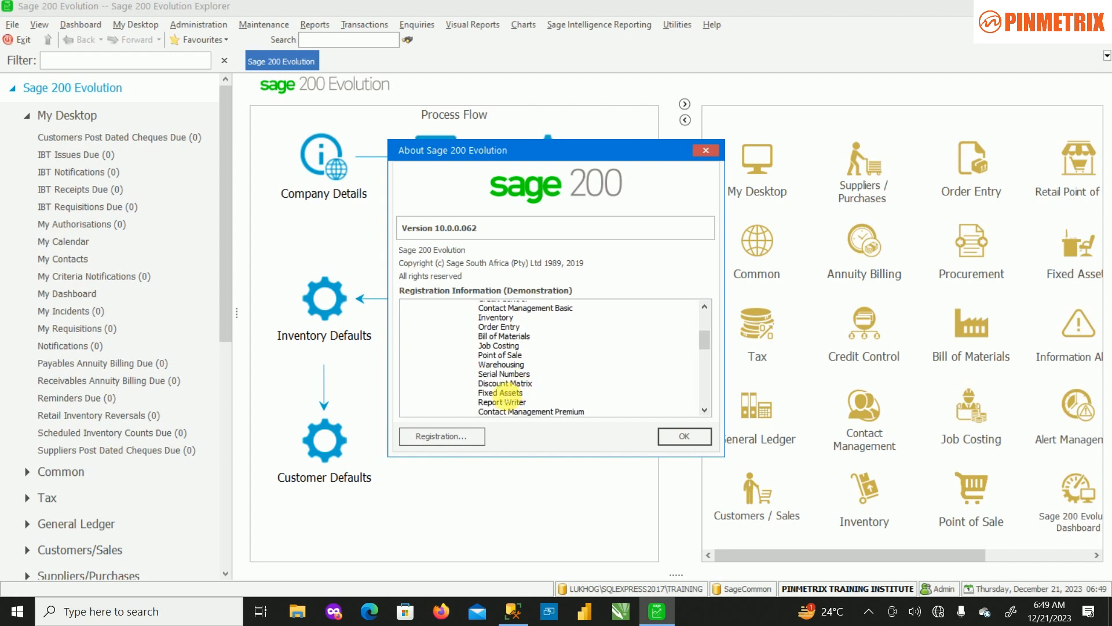